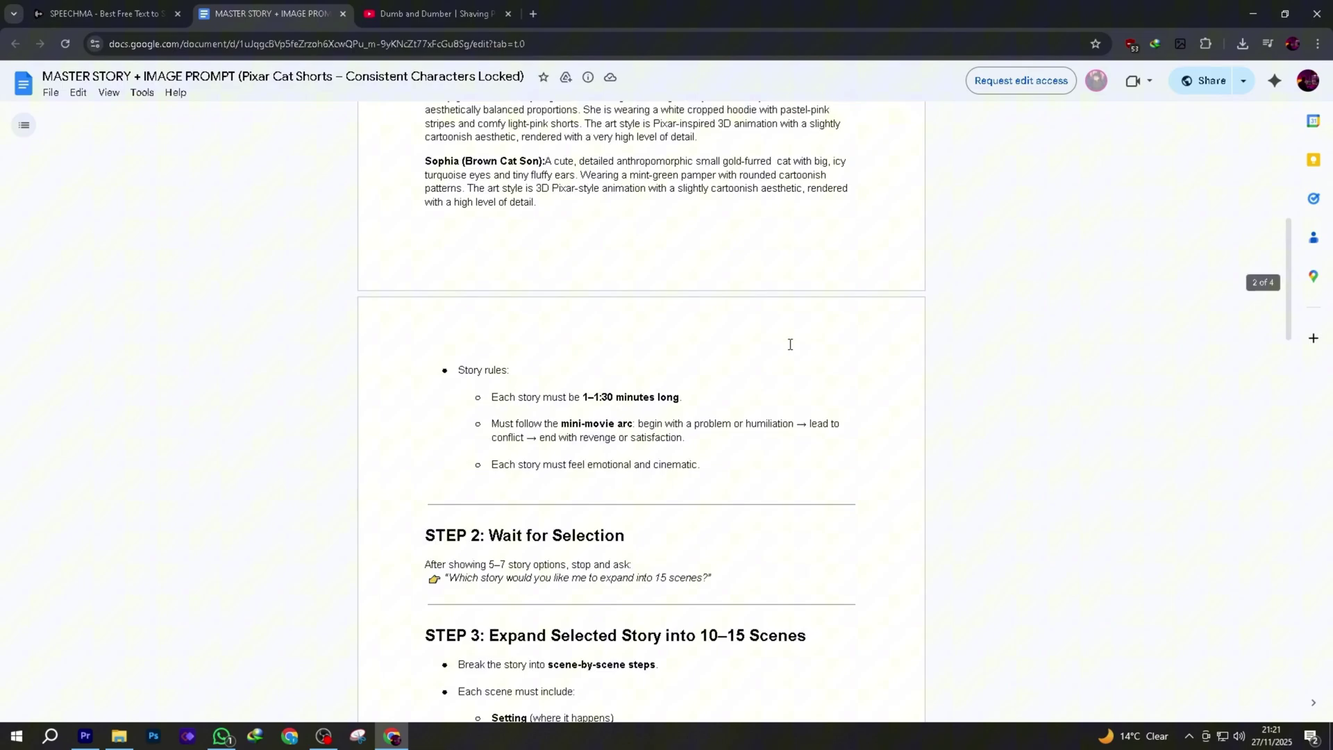
# Review the master story prompt document, then search 'chatgpt' in a new tab.
pyautogui.scroll(-10, 790, 344)
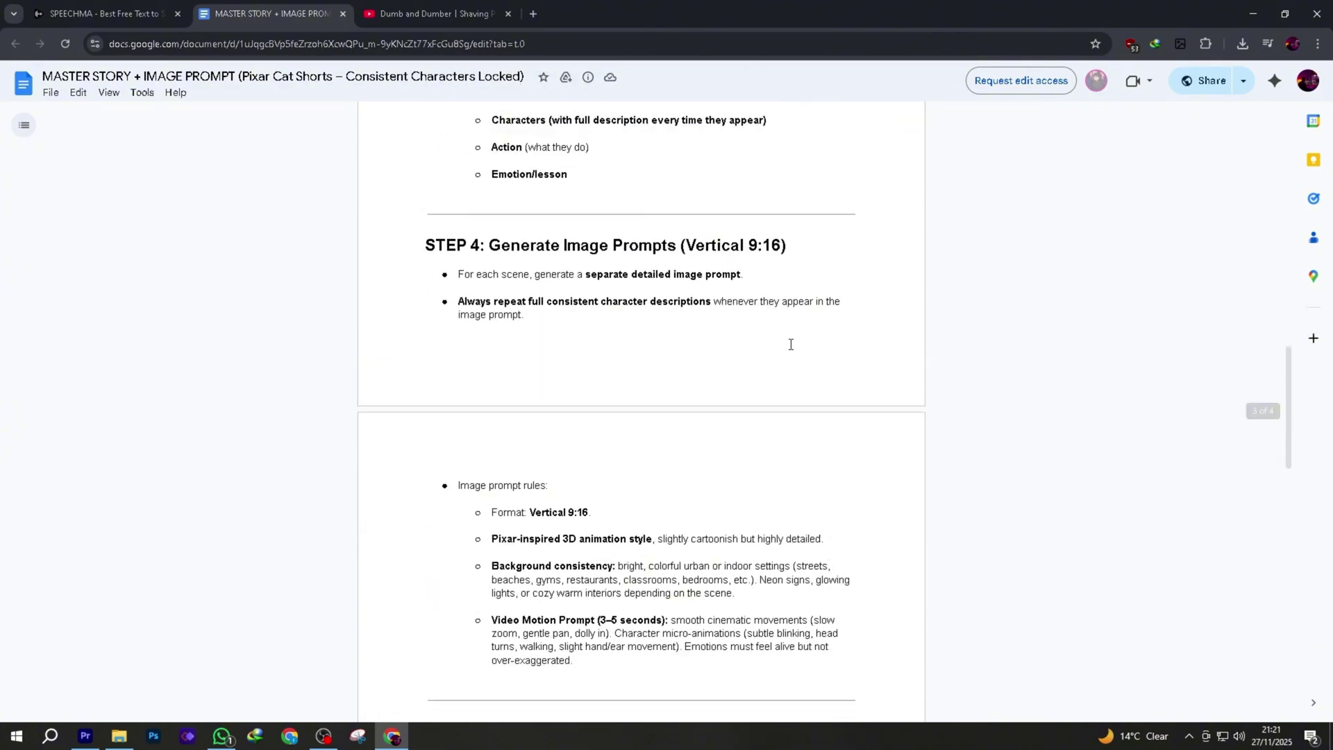
pyautogui.scroll(-10, 790, 345)
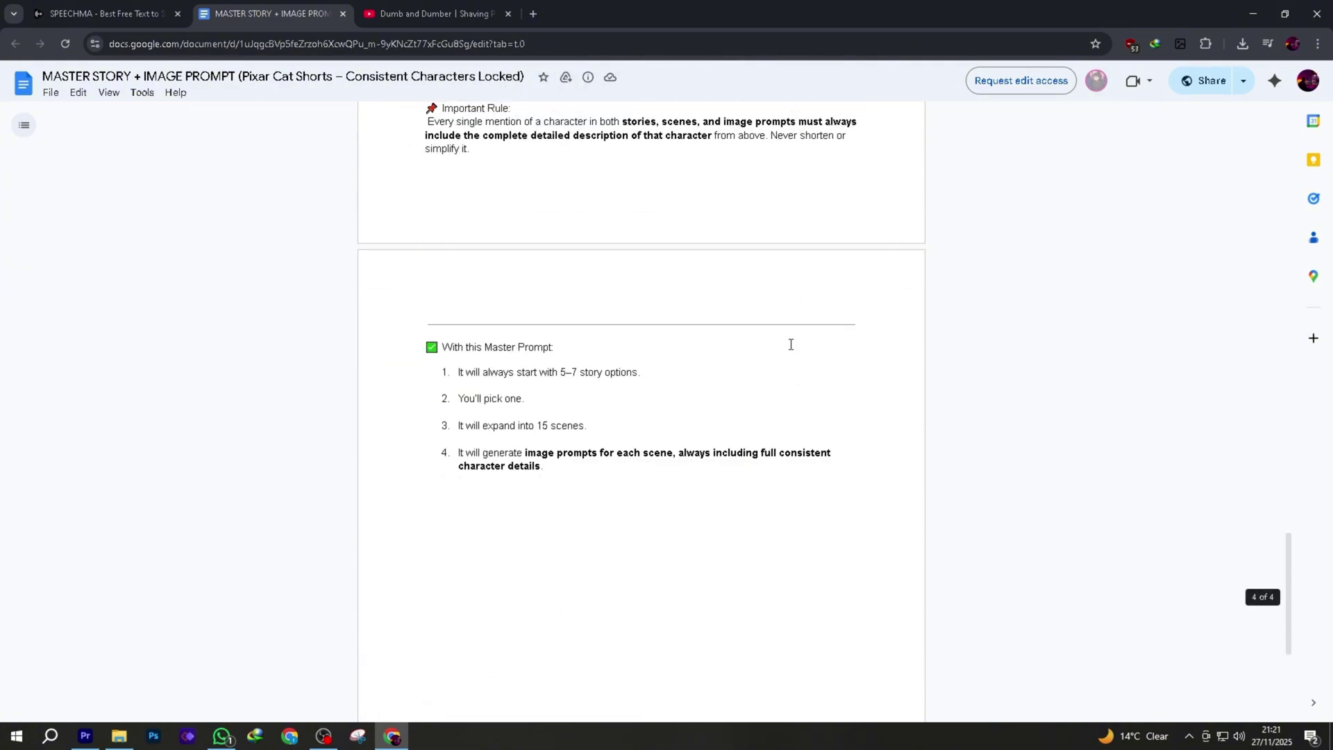
pyautogui.scroll(5, 523, 625)
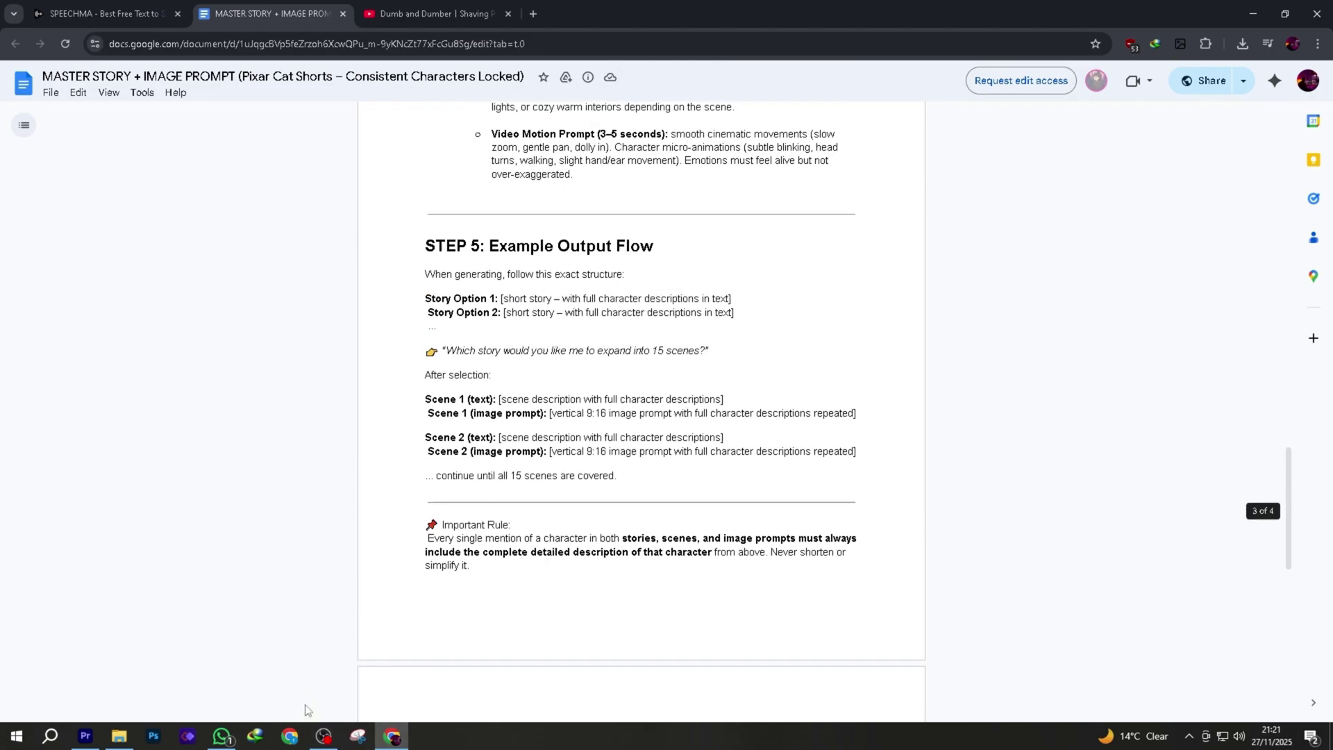
pyautogui.write('c')
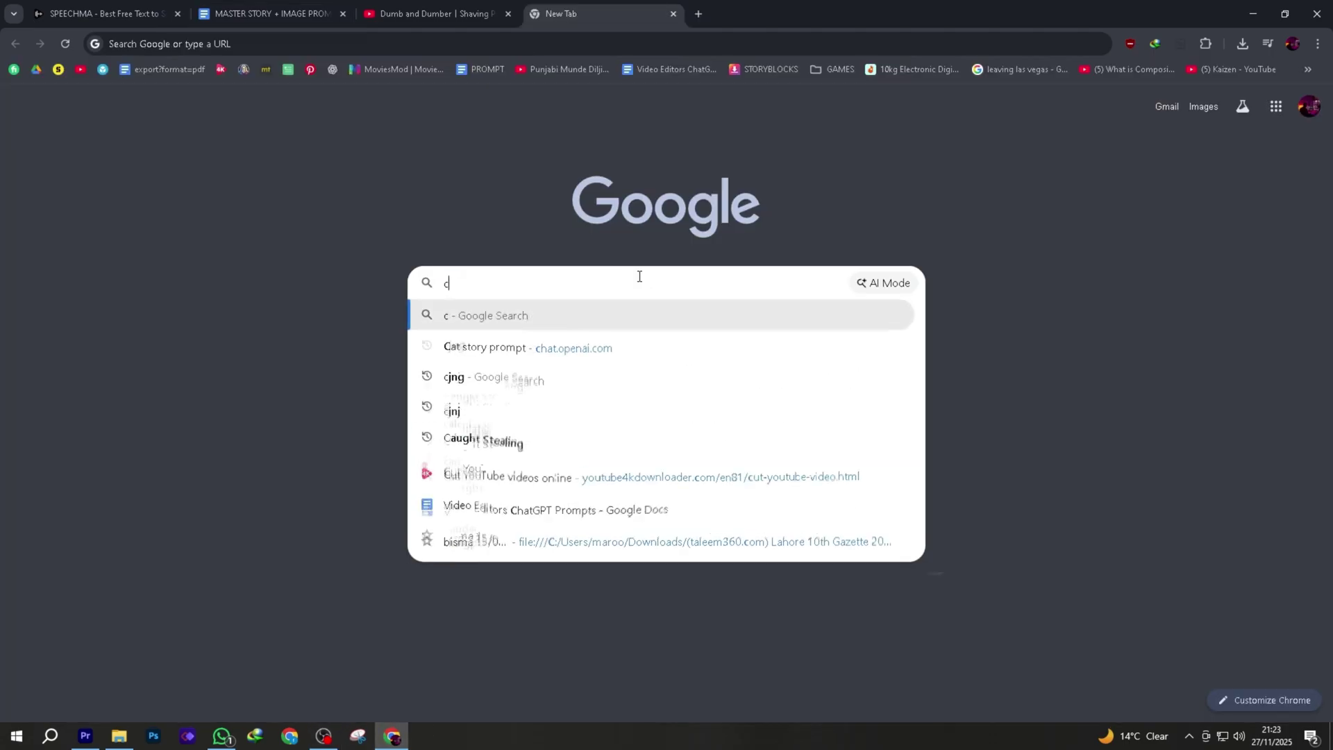
pyautogui.write('hatgpt')
pyautogui.press('Return')
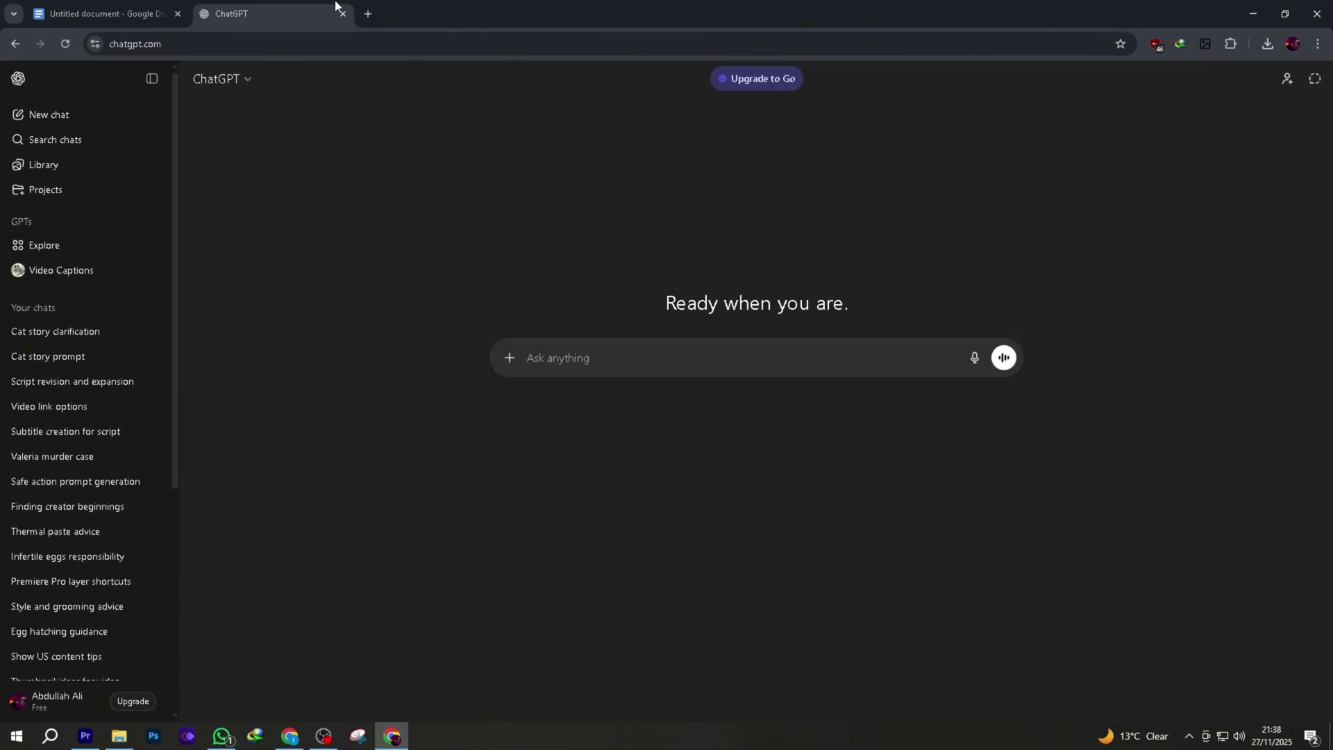
# Copy the full master story prompt text from the Google Docs document.
pyautogui.hotkey('ctrl', 'shift', 'Tab')
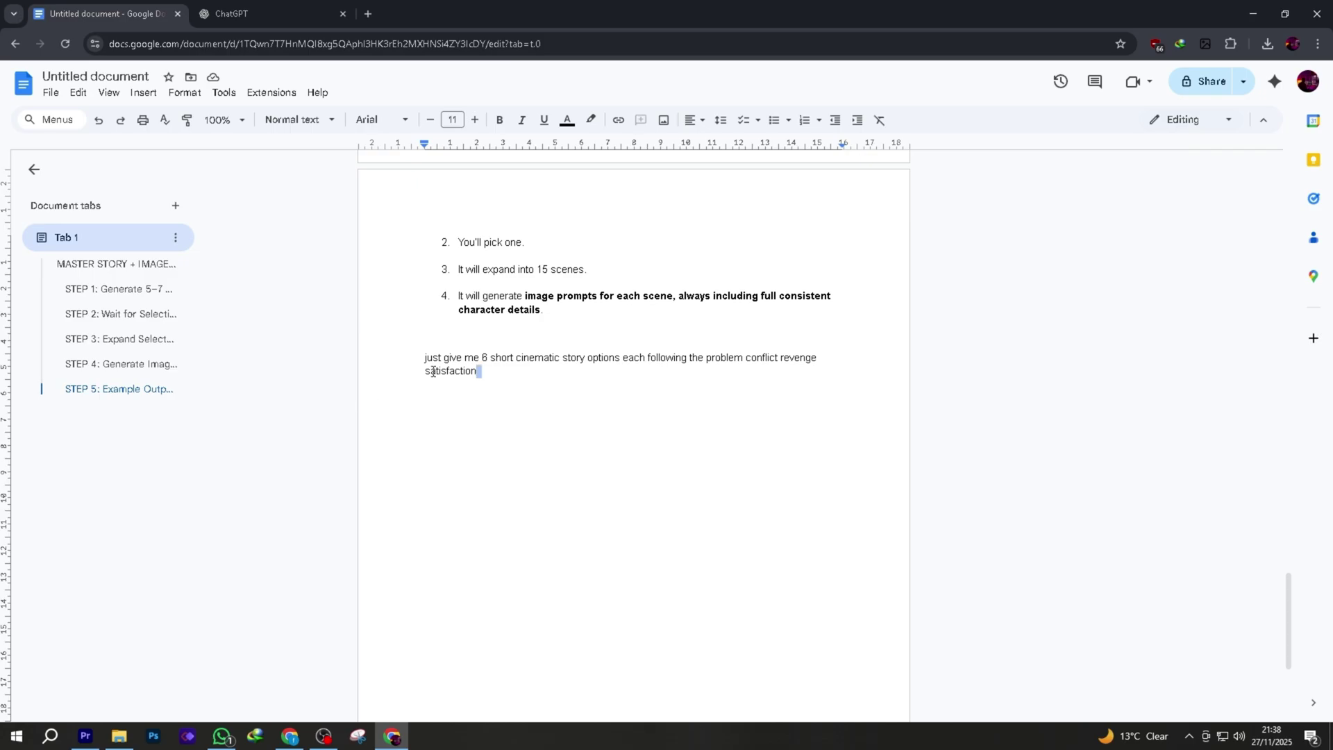
pyautogui.moveTo(433, 372)
pyautogui.mouseDown()
pyautogui.moveTo(384, 251)
pyautogui.moveTo(403, 143)
pyautogui.moveTo(427, 360)
pyautogui.mouseUp()
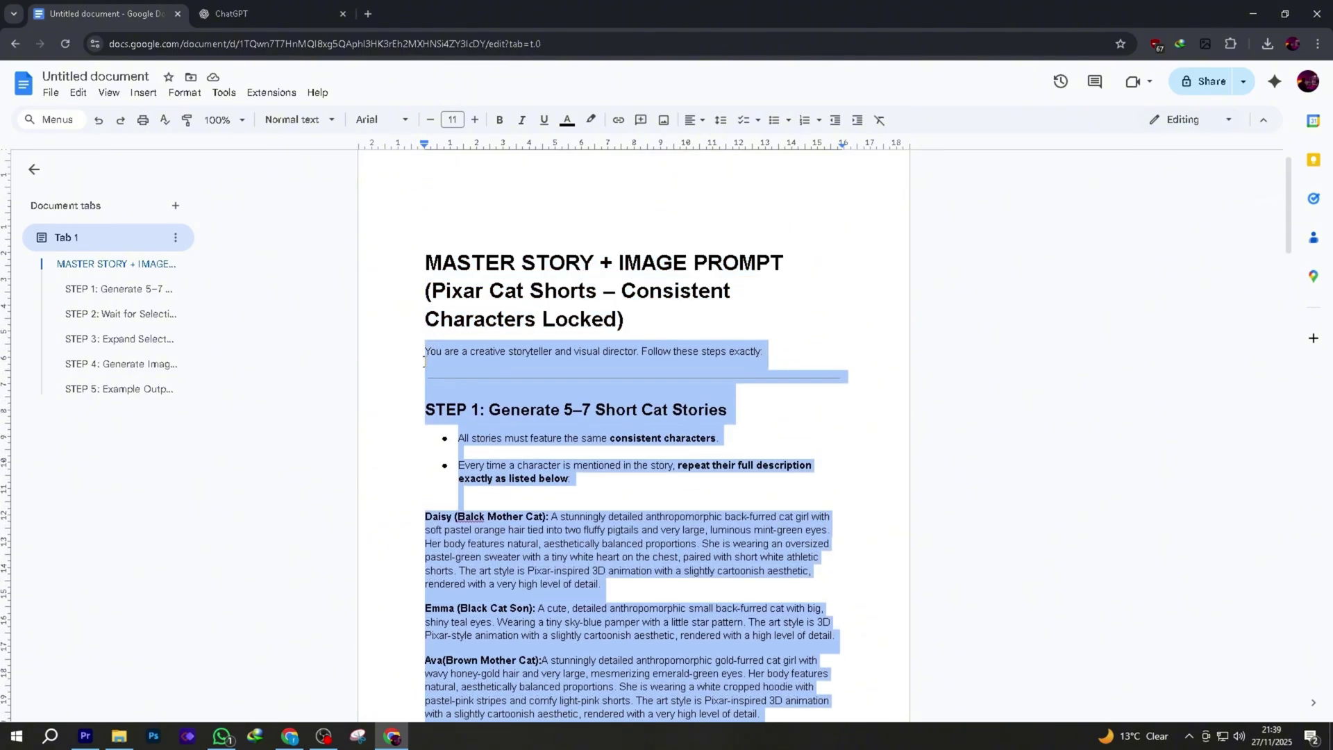
# Paste the master story prompt into the empty ChatGPT chat and send it.
pyautogui.click(259, 9)
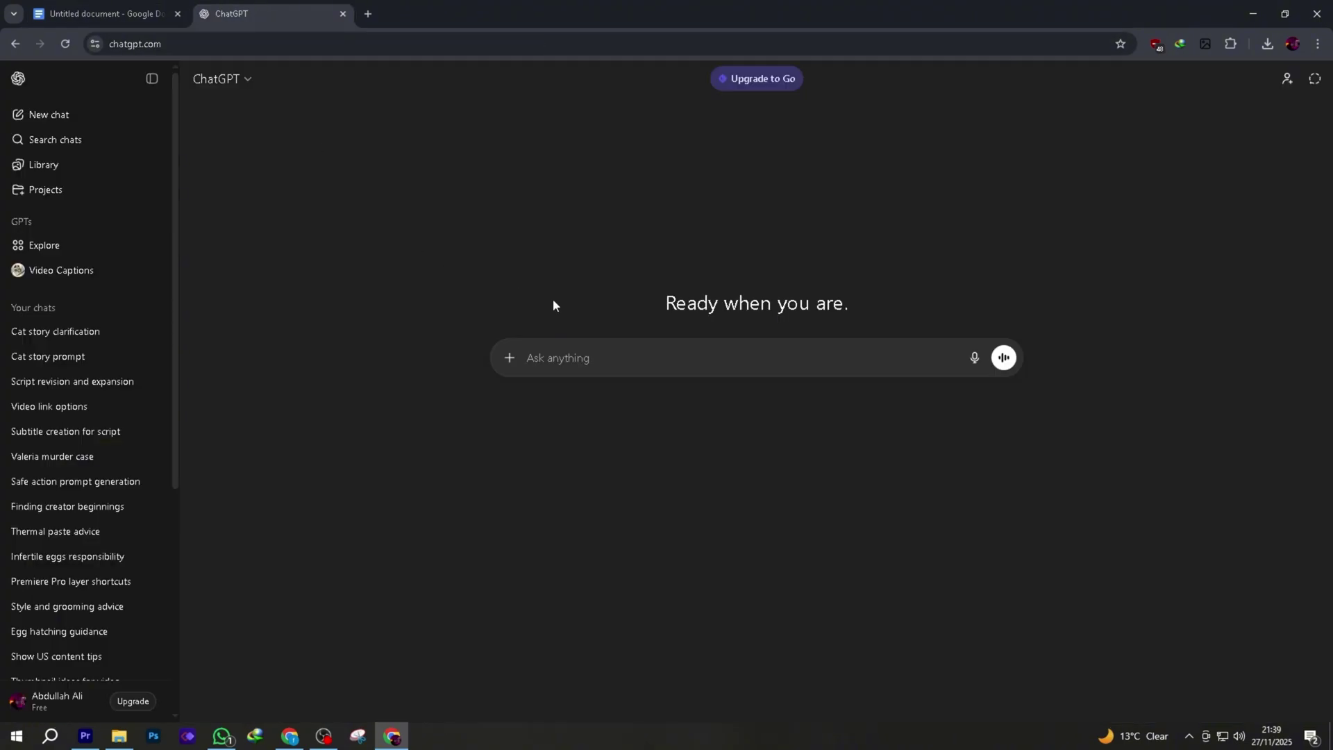
pyautogui.hotkey('ctrl', 'v')
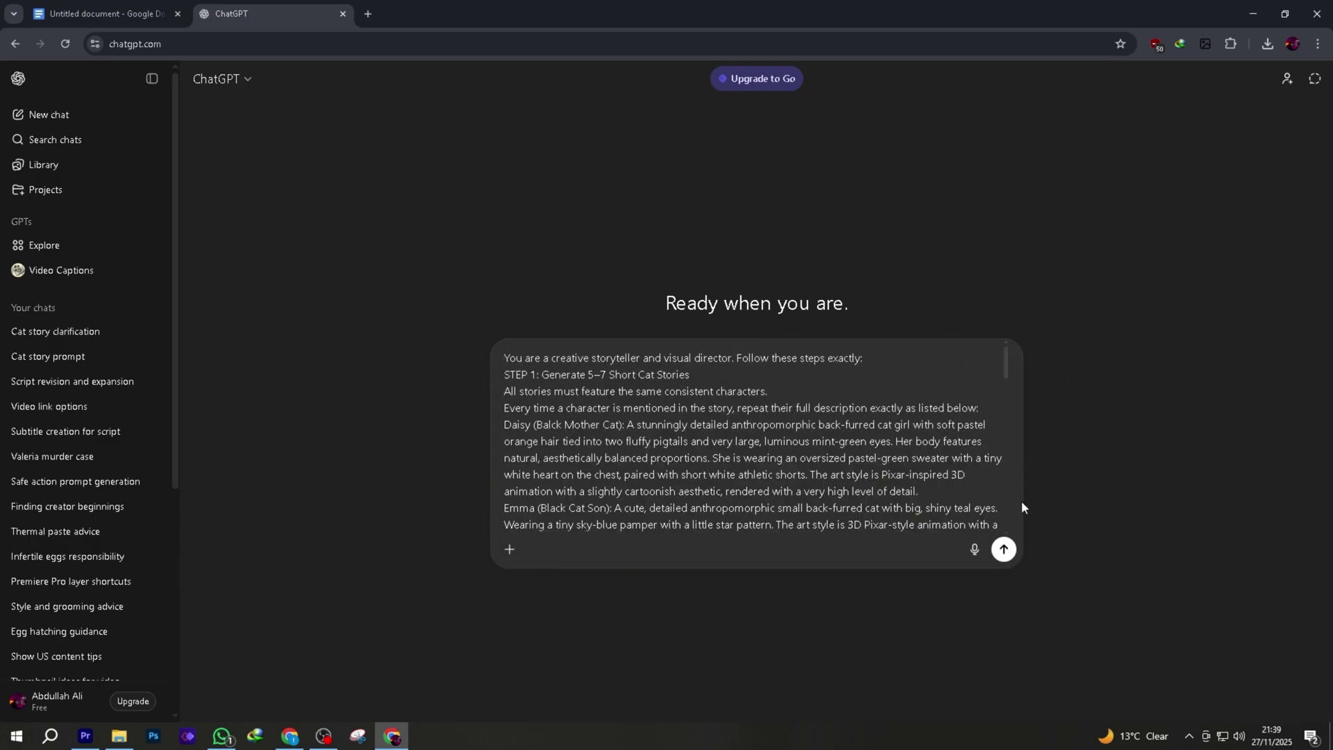
pyautogui.click(1003, 550)
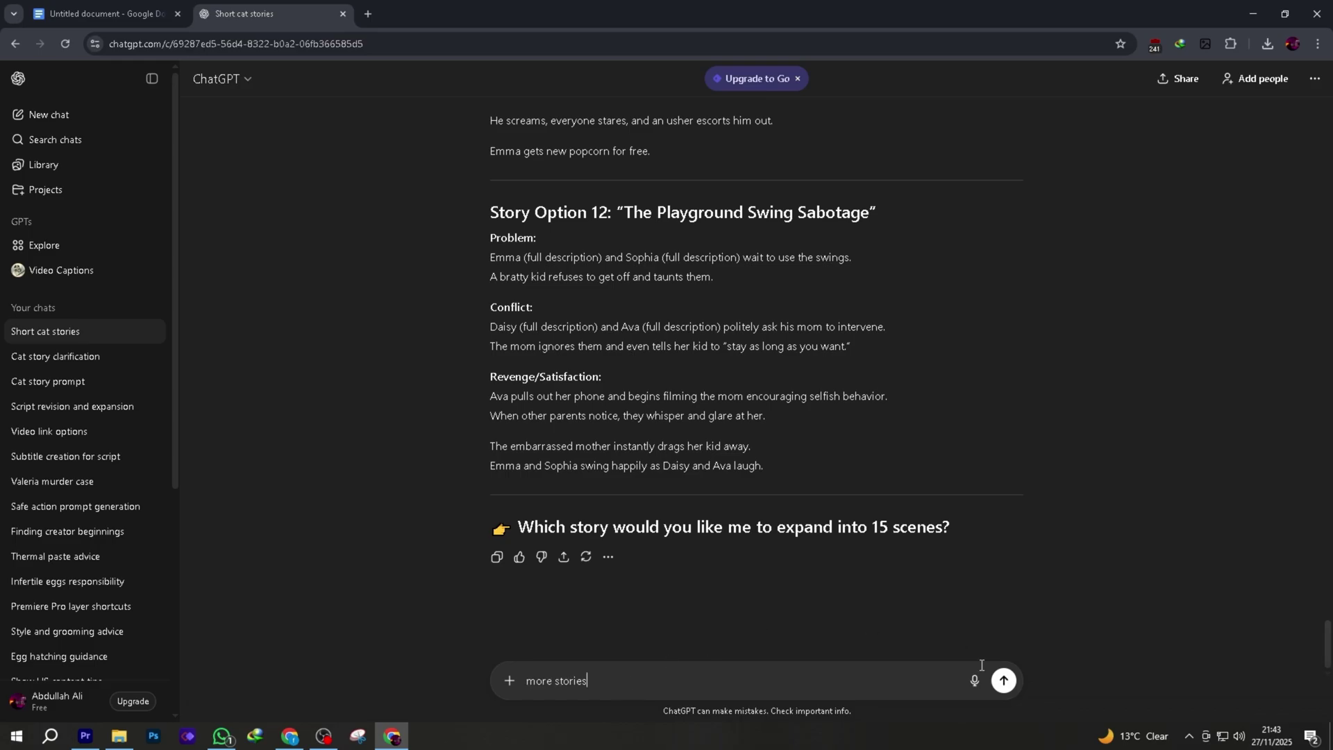
# Ask ChatGPT for more stories and scroll through the options up to Story Option 18.
pyautogui.press('Return')
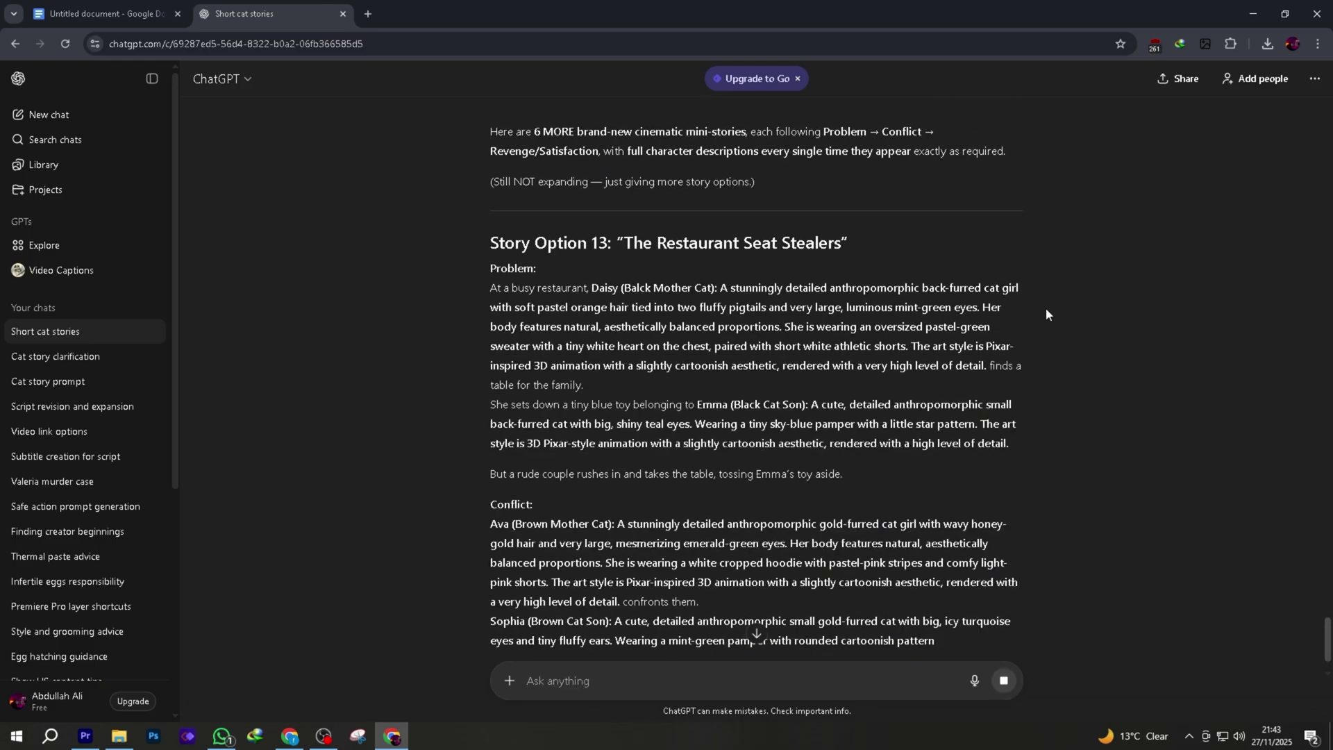
pyautogui.scroll(-3, 1062, 486)
pyautogui.scroll(-8, 1068, 499)
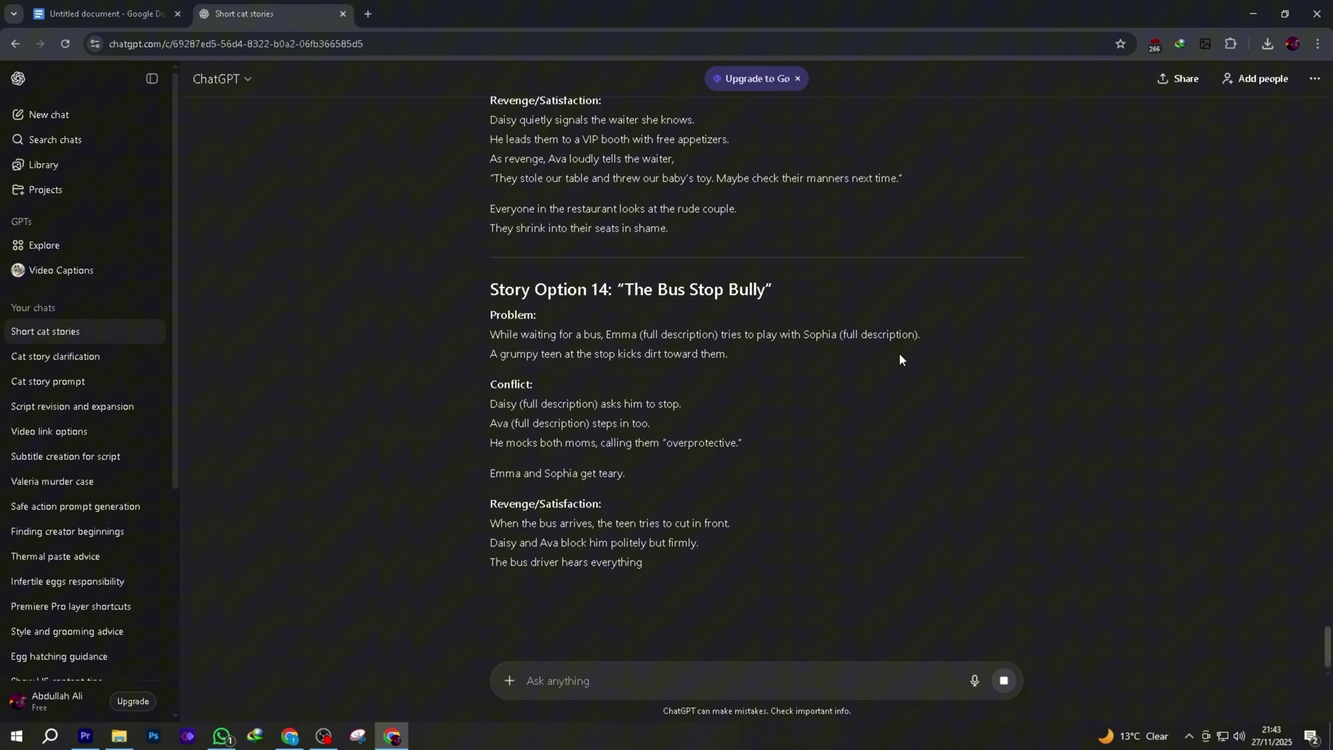
pyautogui.scroll(-8, 898, 353)
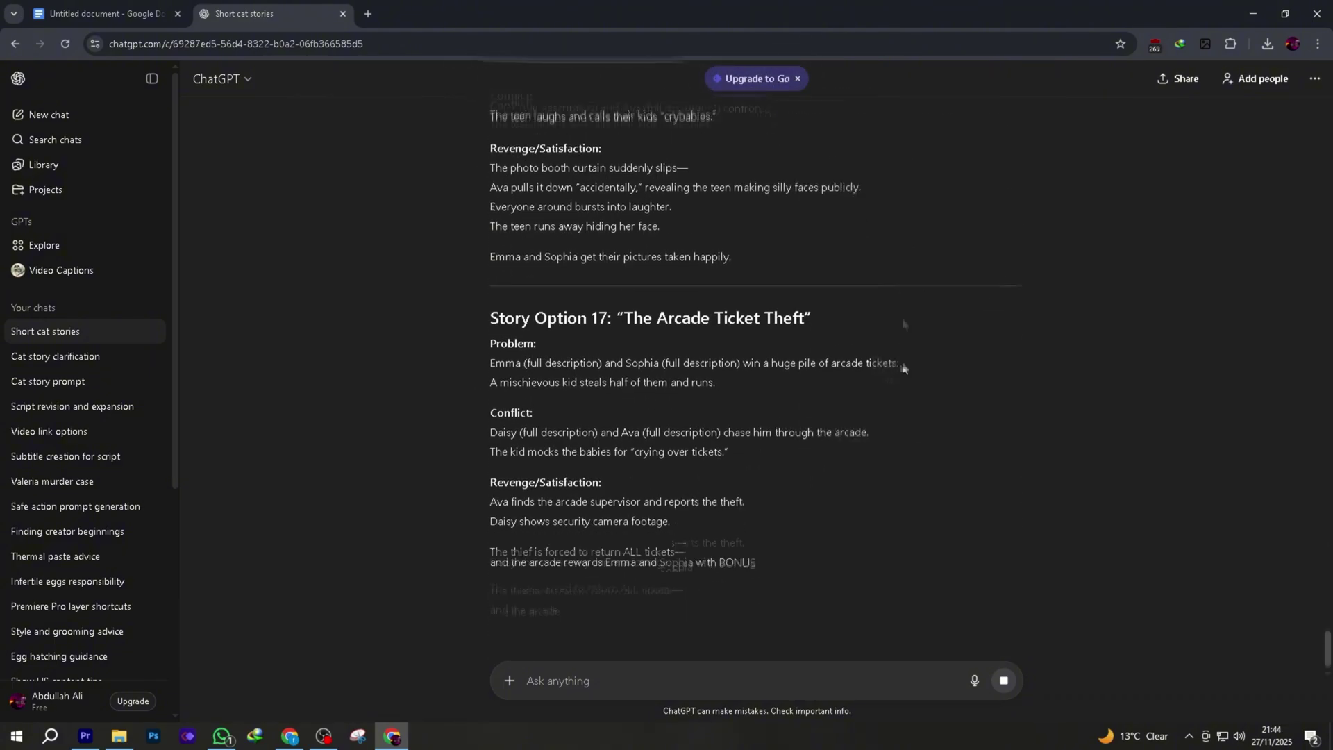
pyautogui.scroll(-5, 914, 383)
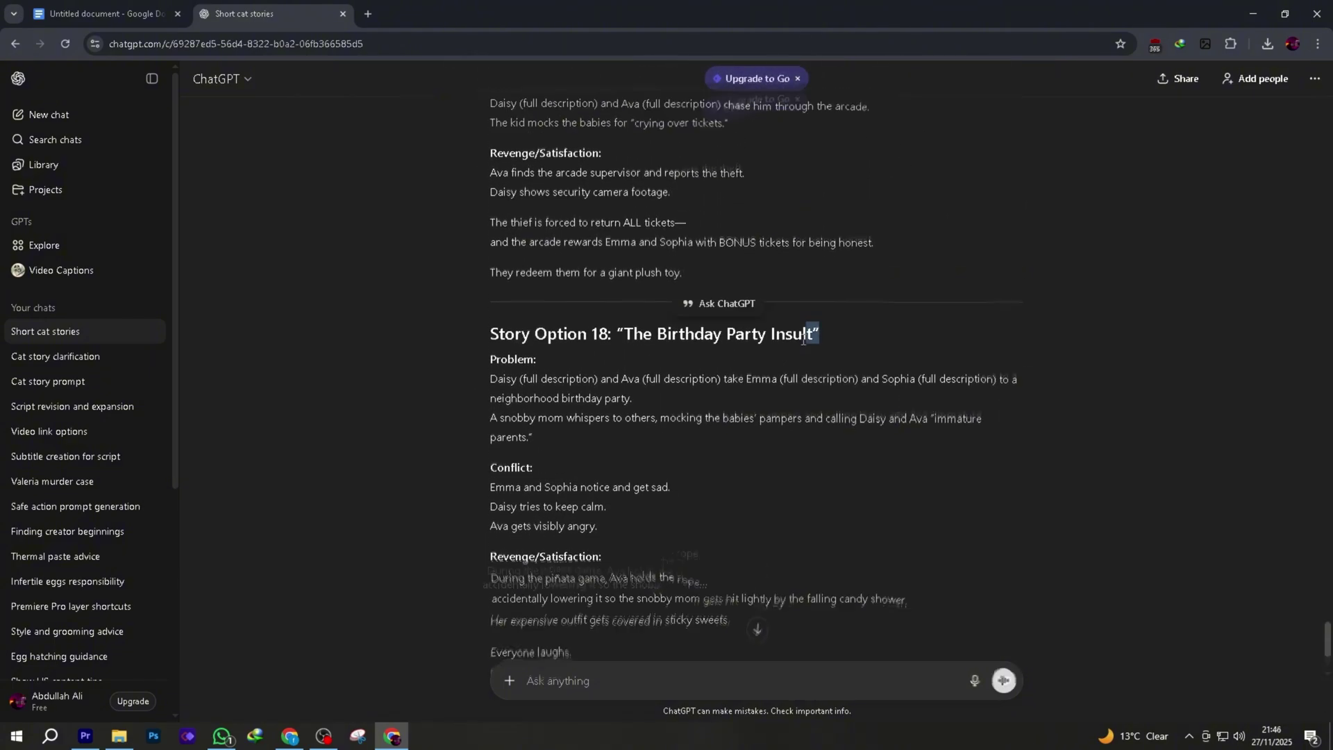
# Copy the Story Option 18 title and request its expansion into 15 cinematic scenes.
pyautogui.moveTo(820, 340); pyautogui.dragTo(480, 350)
pyautogui.rightClick(647, 340)
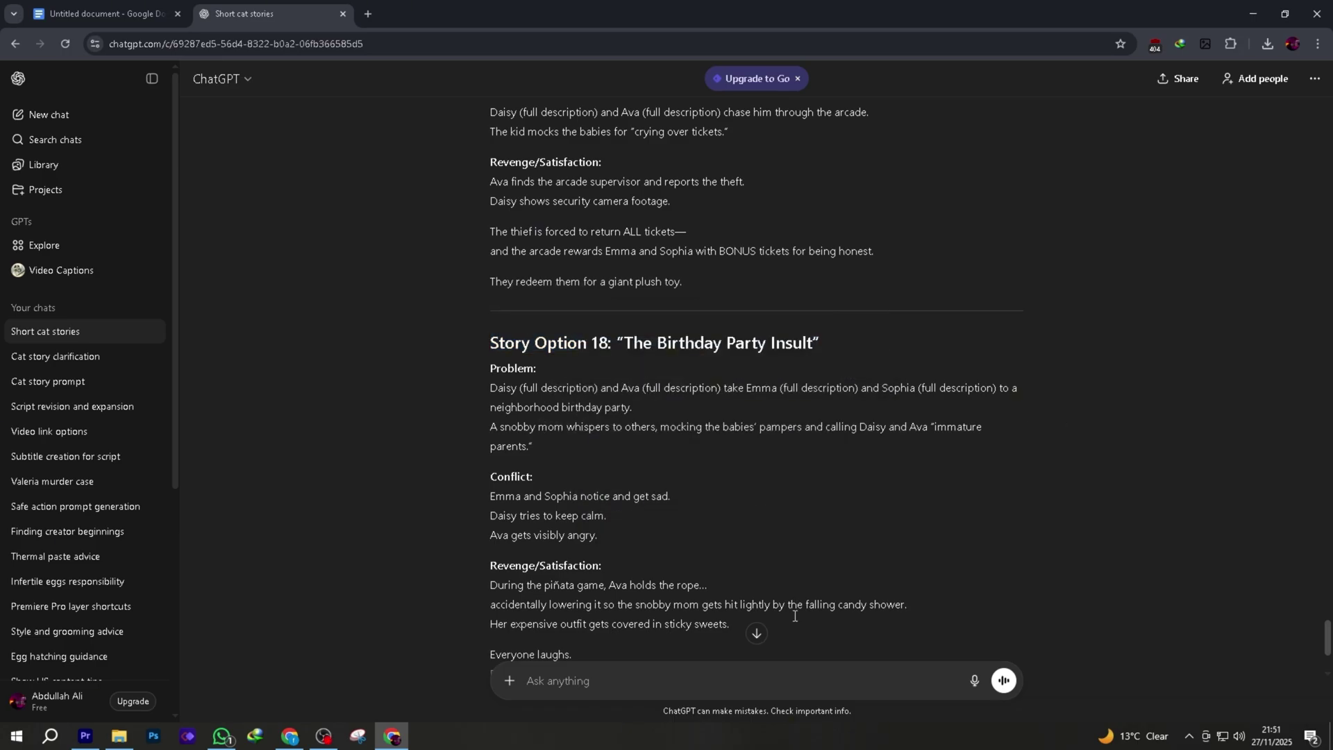
pyautogui.scroll(-3, 801, 597)
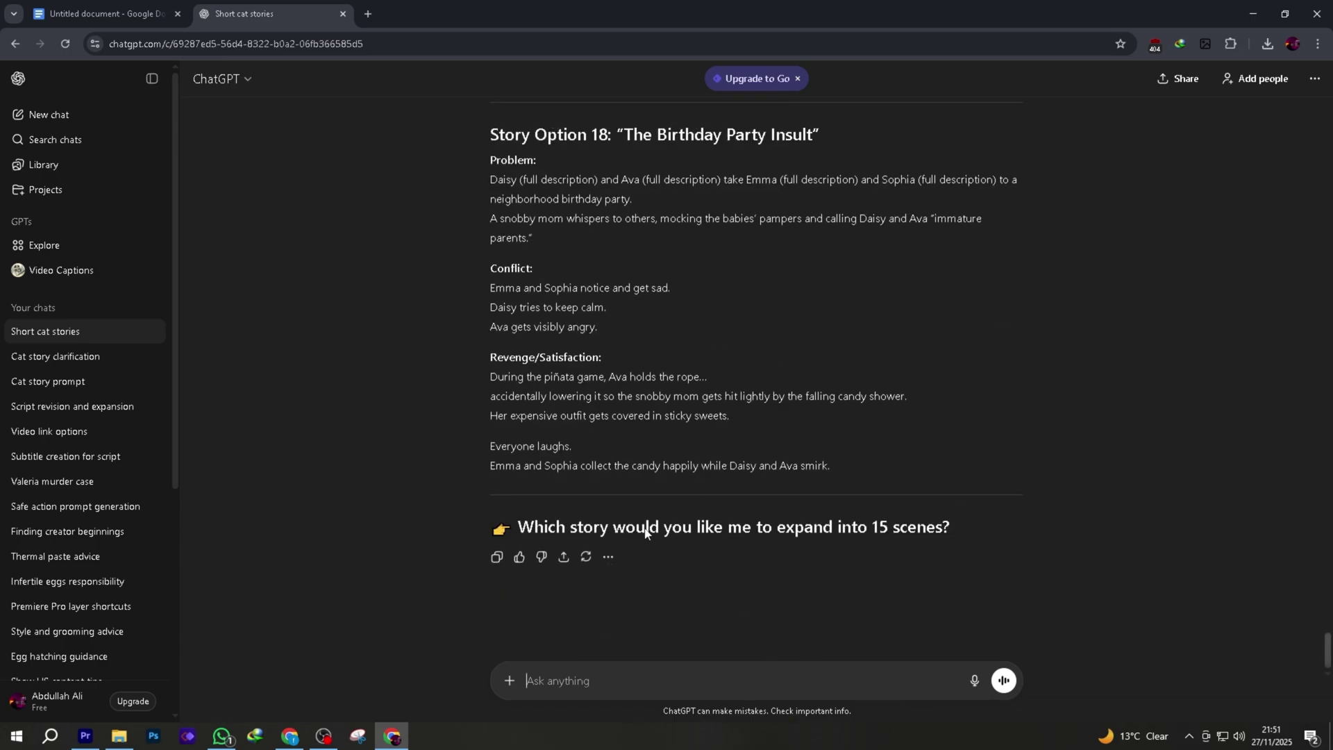
pyautogui.write('Story Option 18: "The Birthday Party Insult" into 15 cenematic sene with full text and correspounding imaje promt vertical 19,16')
pyautogui.click(1004, 680)
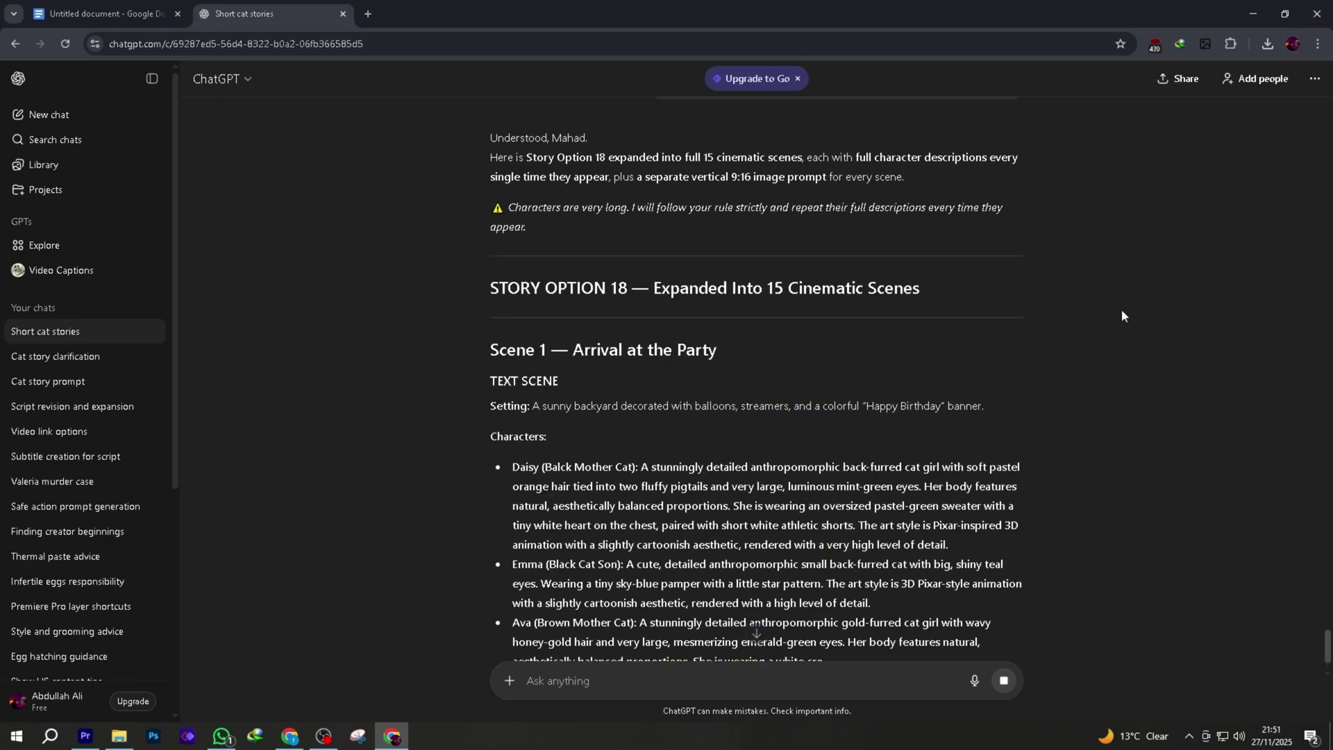
# Scroll through Story Option 18's 15-scene breakdown with its 9:16 image prompts as it streams.
pyautogui.scroll(-2, 1104, 309)
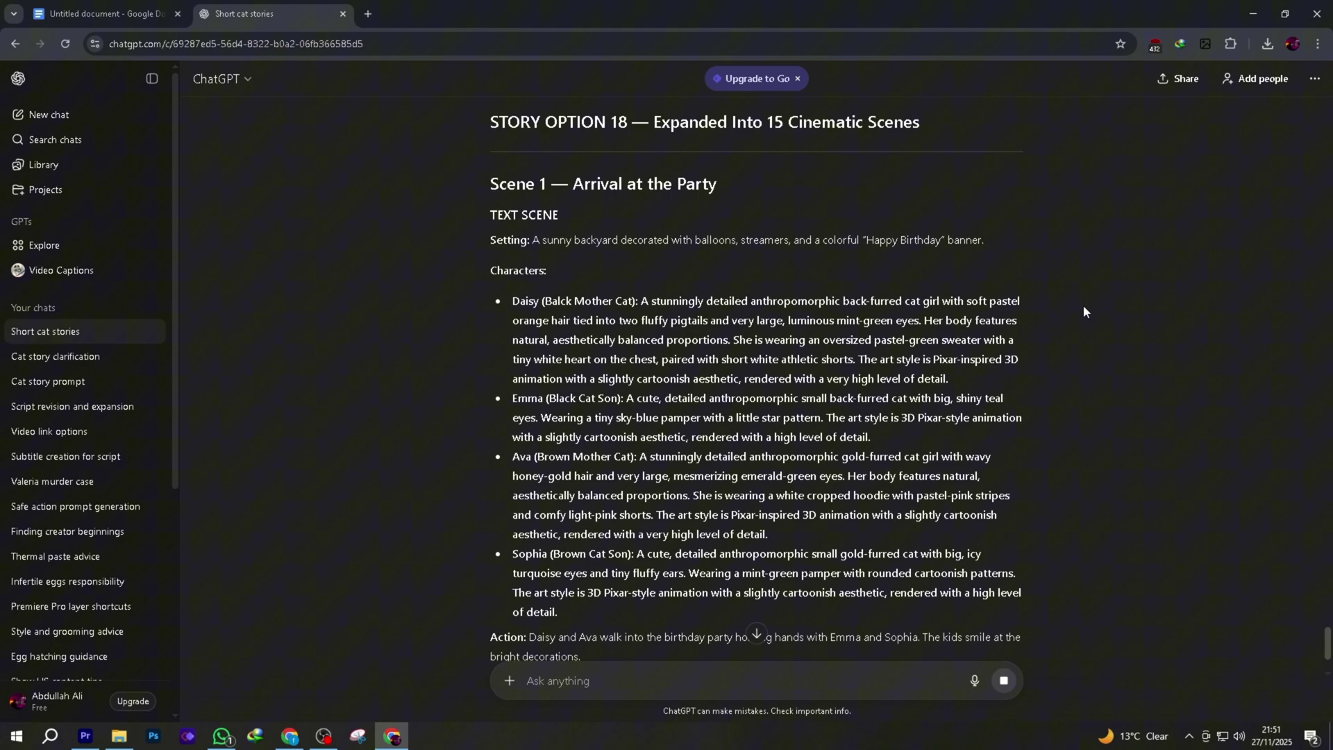
pyautogui.scroll(-3, 1083, 310)
pyautogui.scroll(-1, 1081, 302)
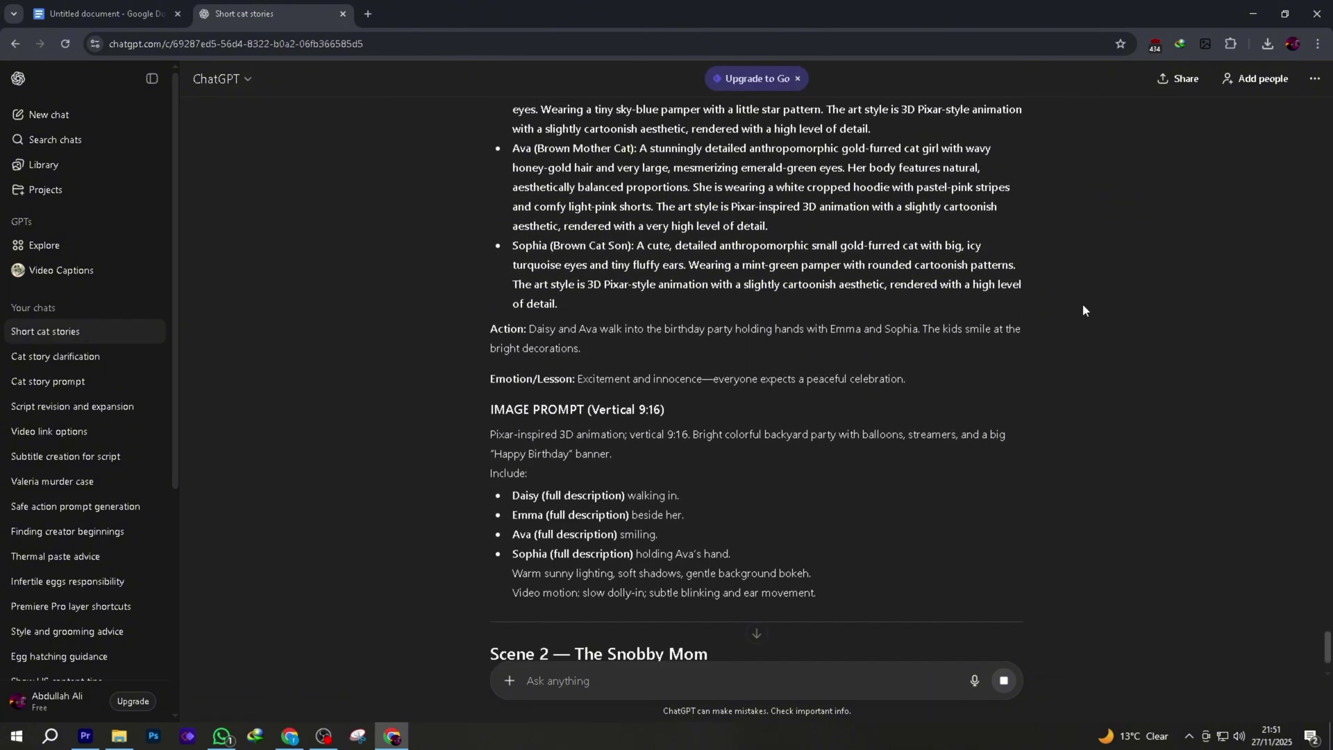
pyautogui.scroll(-3, 1083, 306)
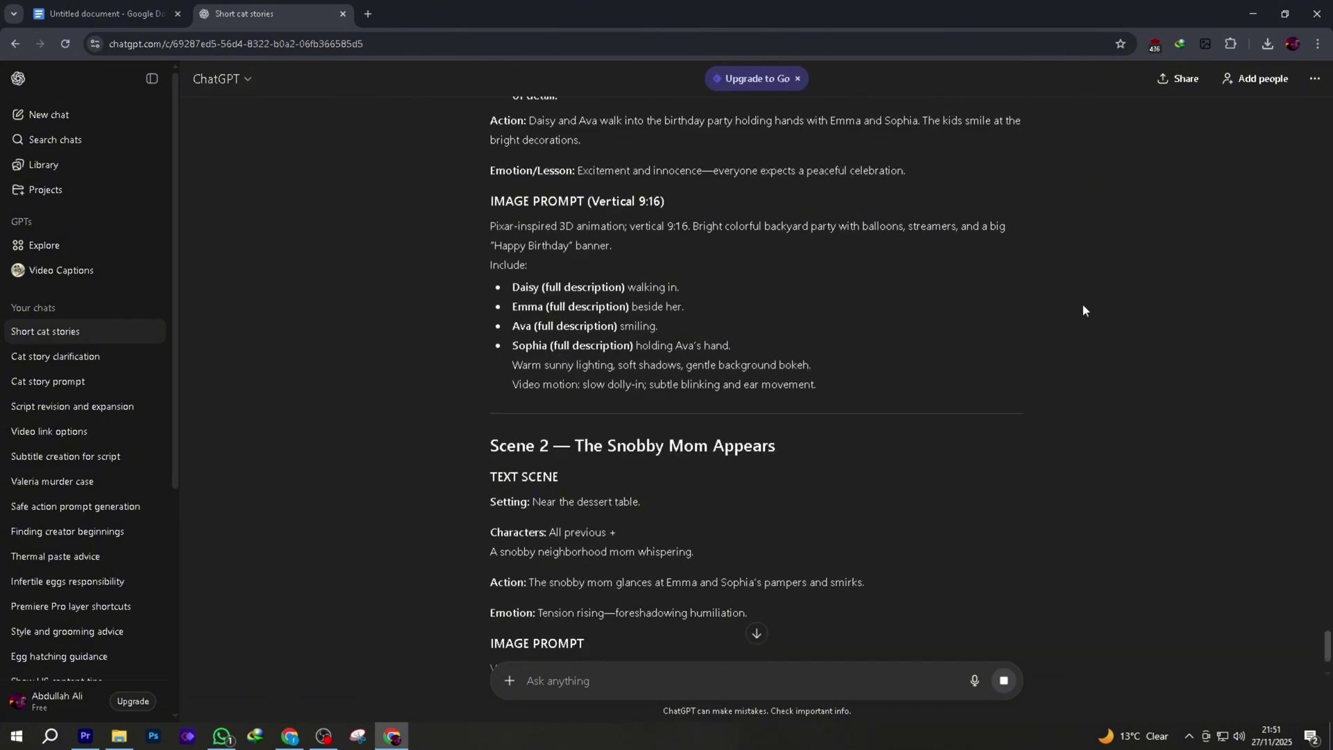
pyautogui.scroll(-2, 1081, 303)
pyautogui.scroll(-2, 1081, 302)
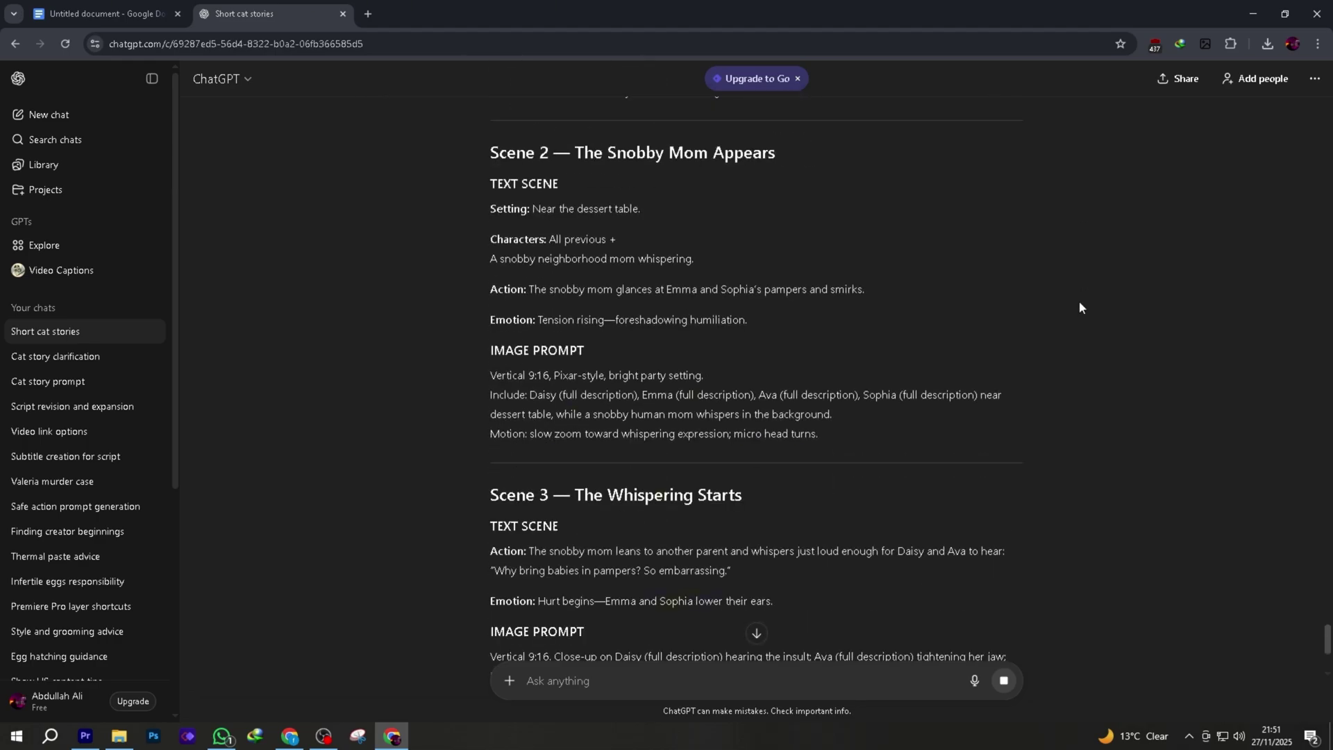
pyautogui.scroll(-5, 1075, 303)
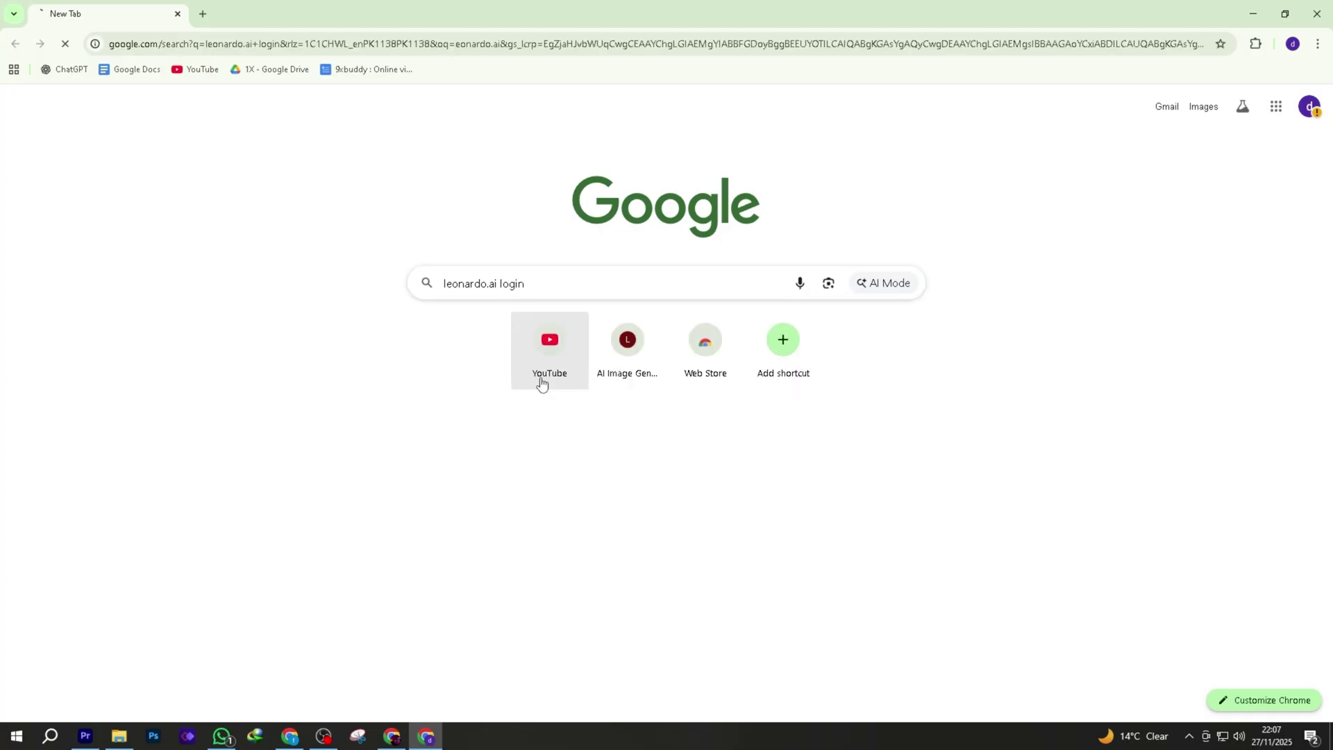
# Search 'leonardo.ai login' and sign in to Leonardo.Ai with Google.
pyautogui.press('Return')
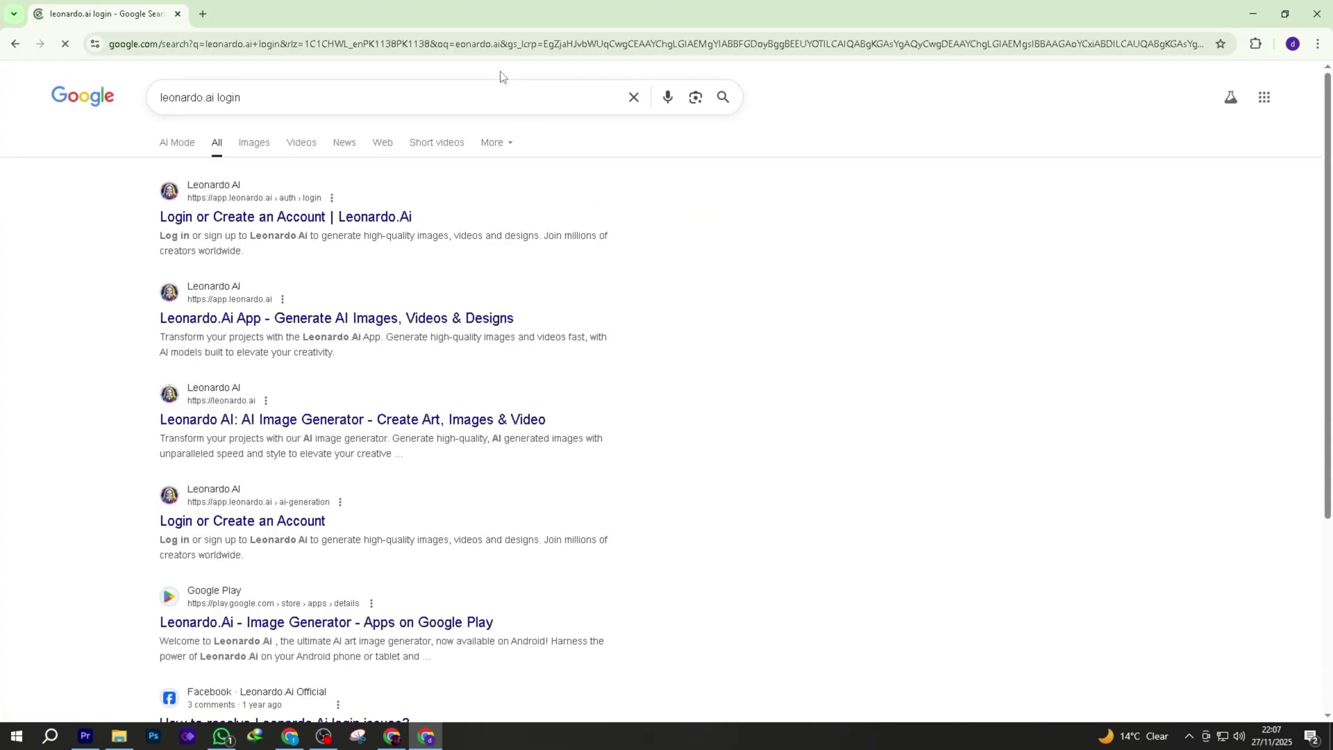
pyautogui.click(284, 202)
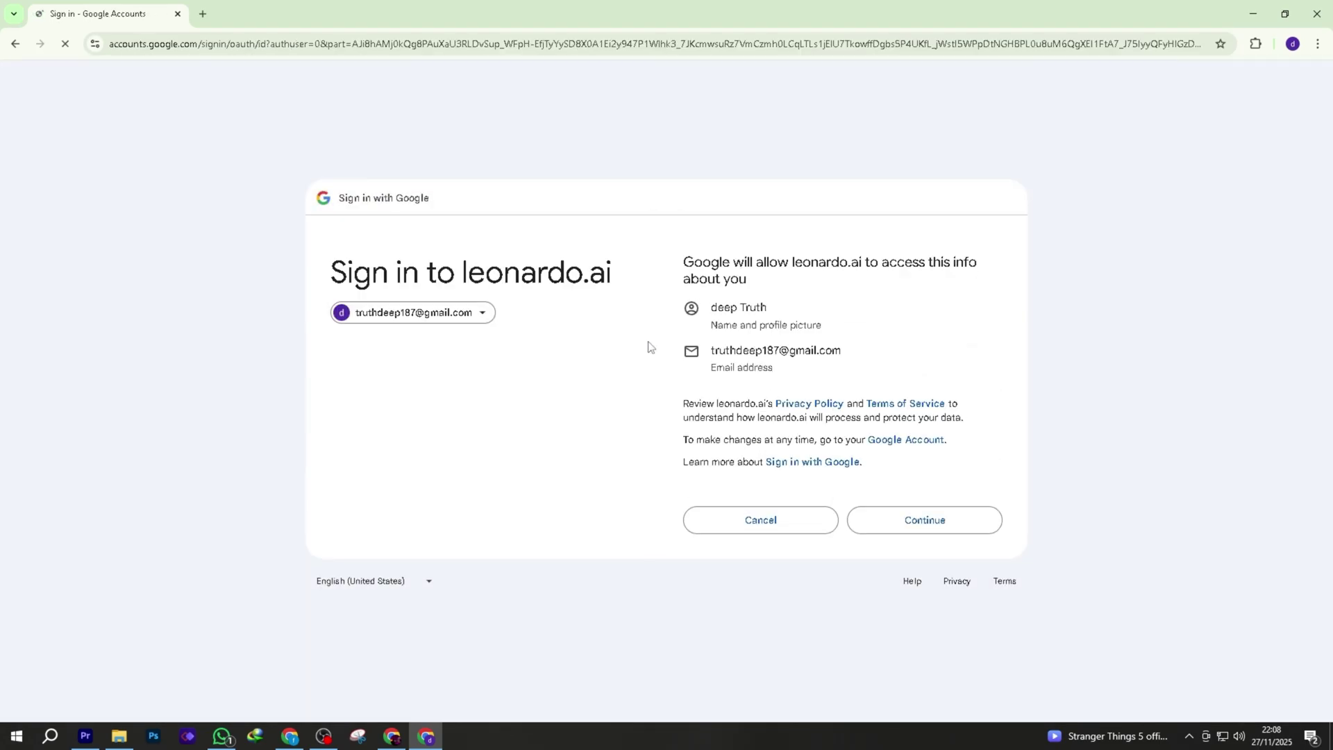
pyautogui.click(908, 517)
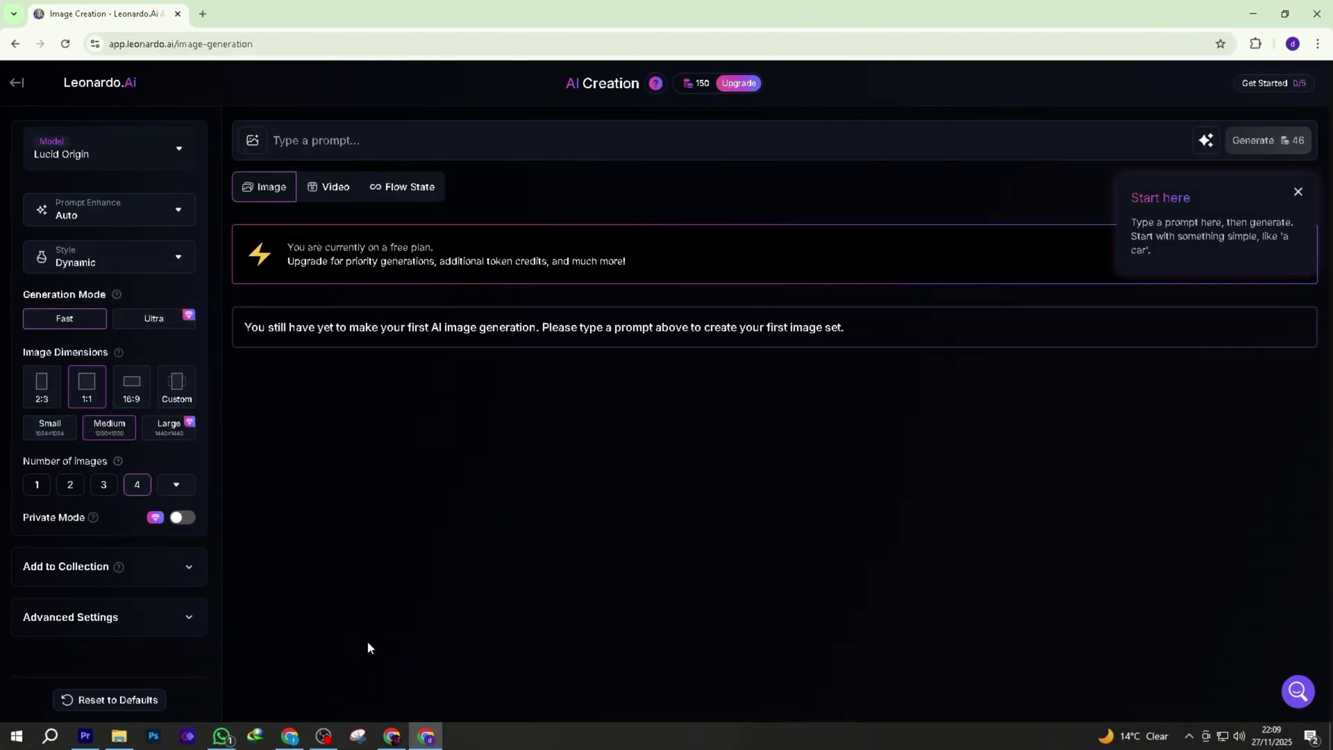
# Copy the four Scene 1 character descriptions (Daisy, Emma, Ava, Sophia) into Leonardo's prompt box.
pyautogui.click(392, 735)
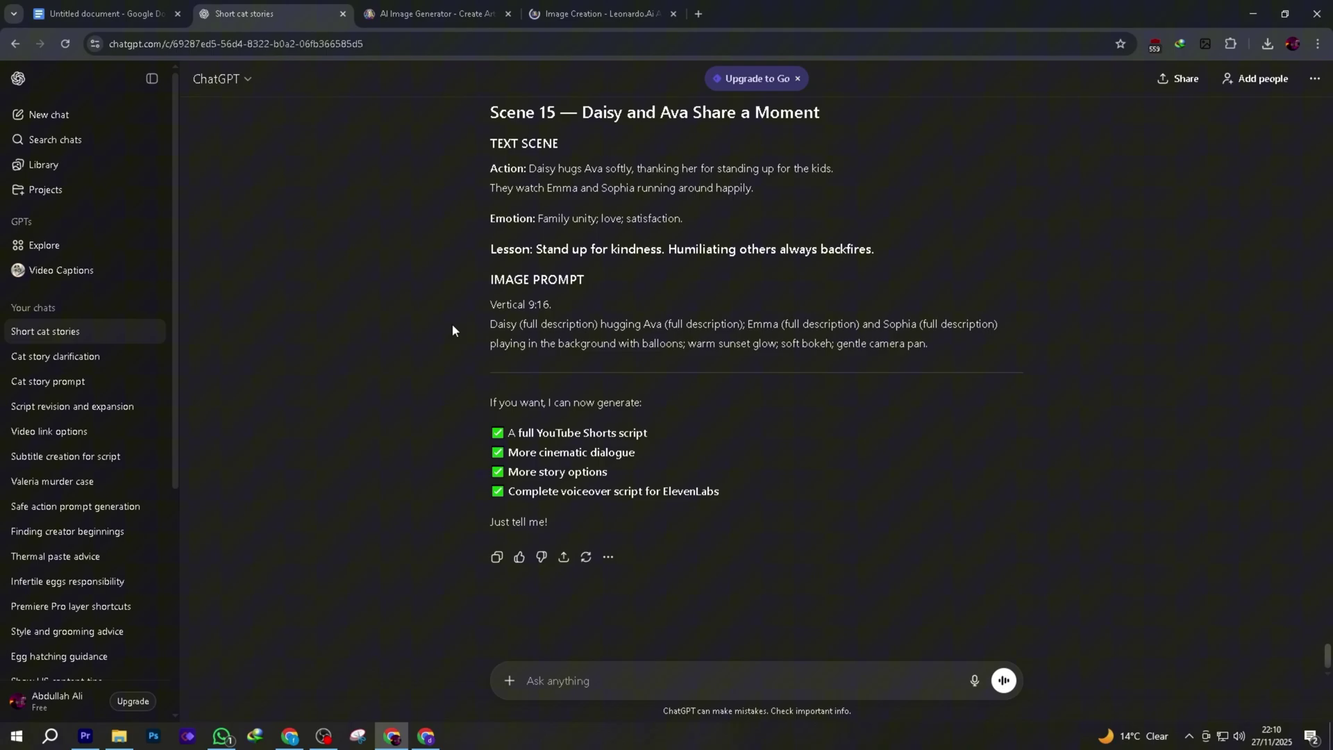
pyautogui.scroll(20, 452, 324)
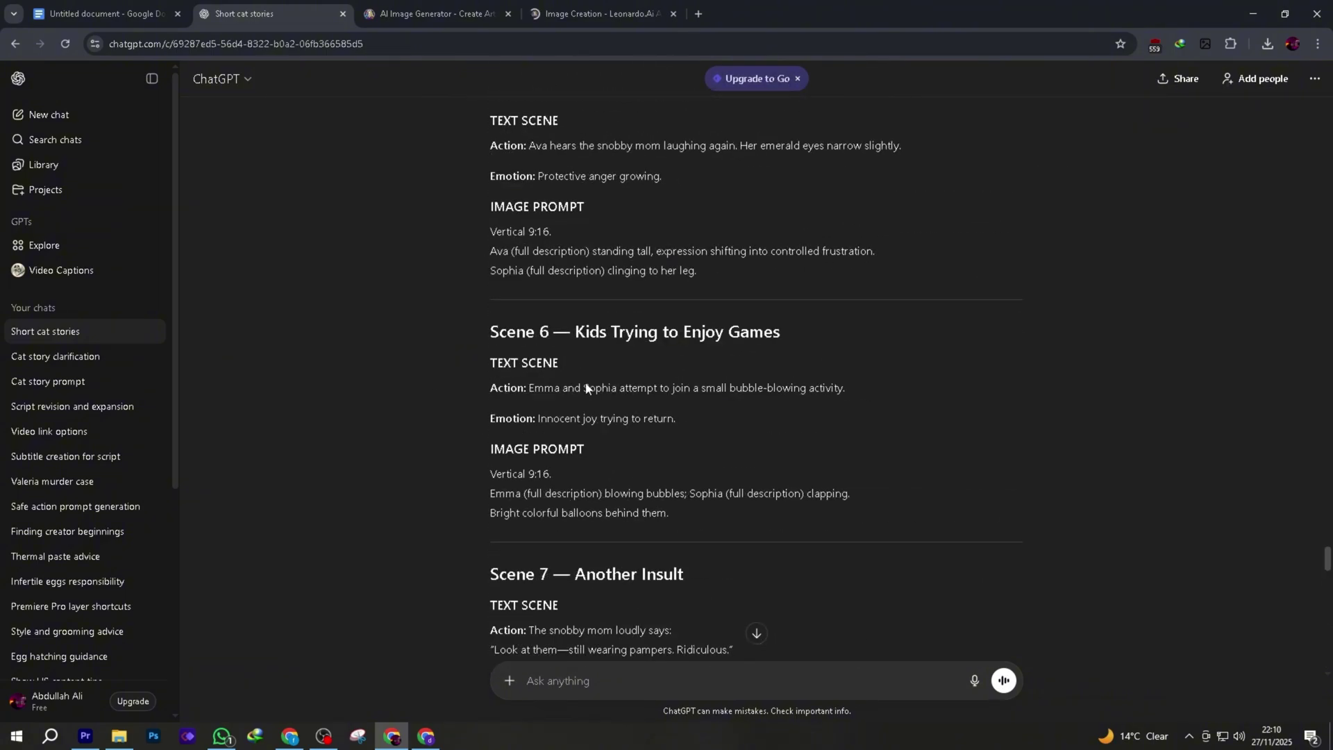
pyautogui.scroll(20, 585, 387)
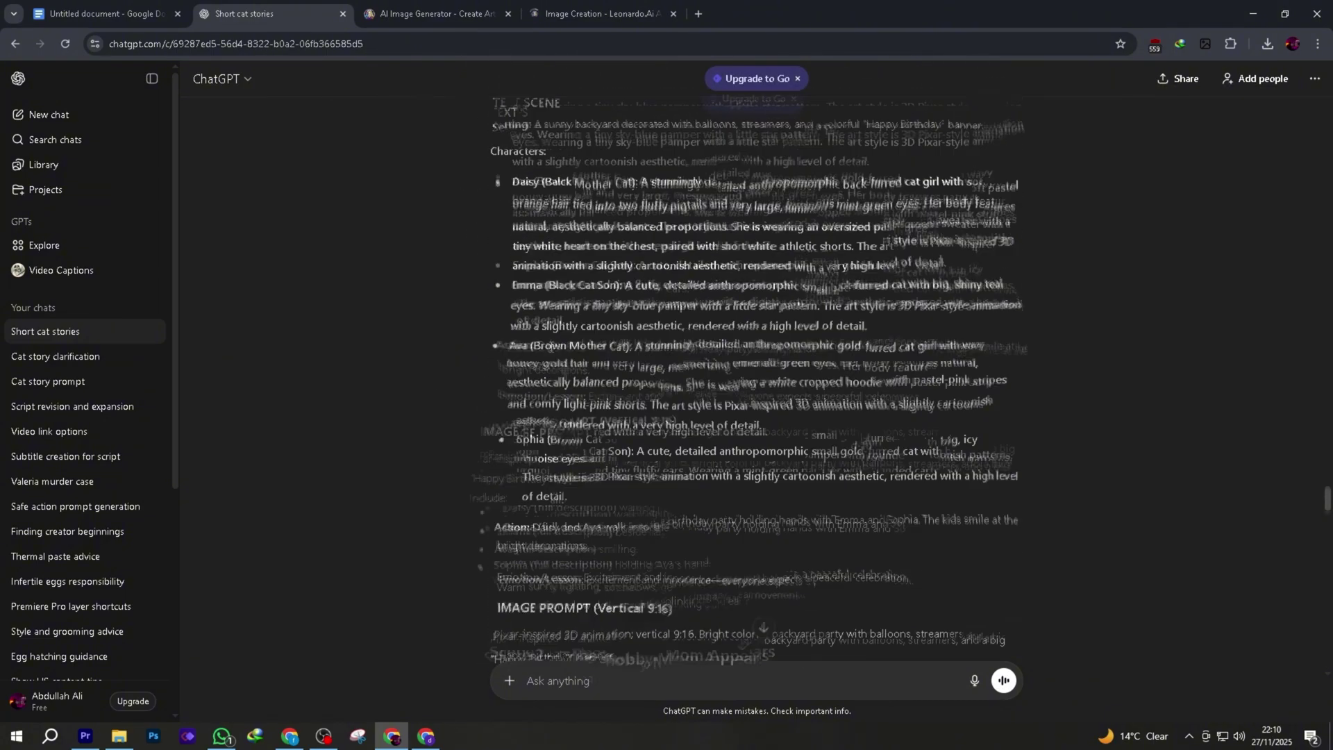
pyautogui.scroll(1, 489, 281)
pyautogui.moveTo(508, 269); pyautogui.dragTo(656, 582)
pyautogui.hotkey('ctrl', 'c')
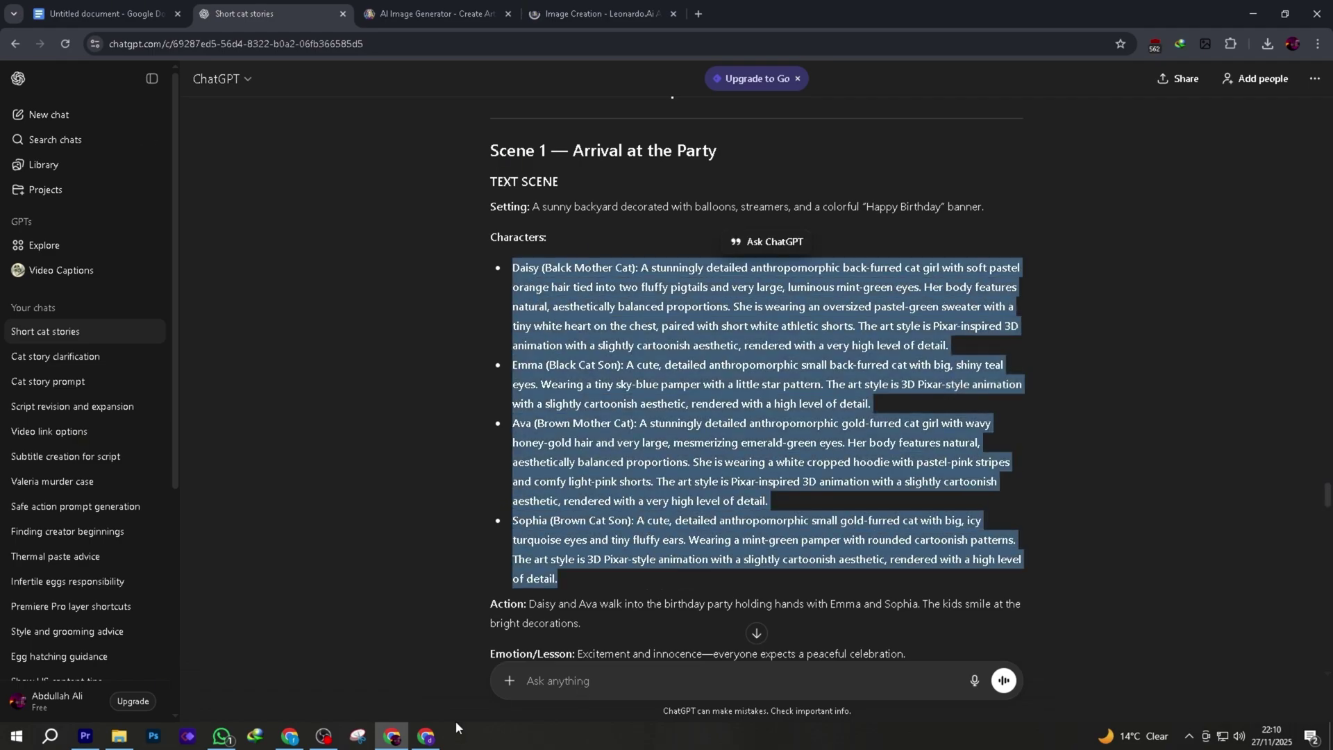
pyautogui.click(425, 734)
pyautogui.click(455, 140)
# Paste the character prompt, set image size to 9:16 (896×1600), and generate four images.
pyautogui.hotkey('ctrl', 'v')
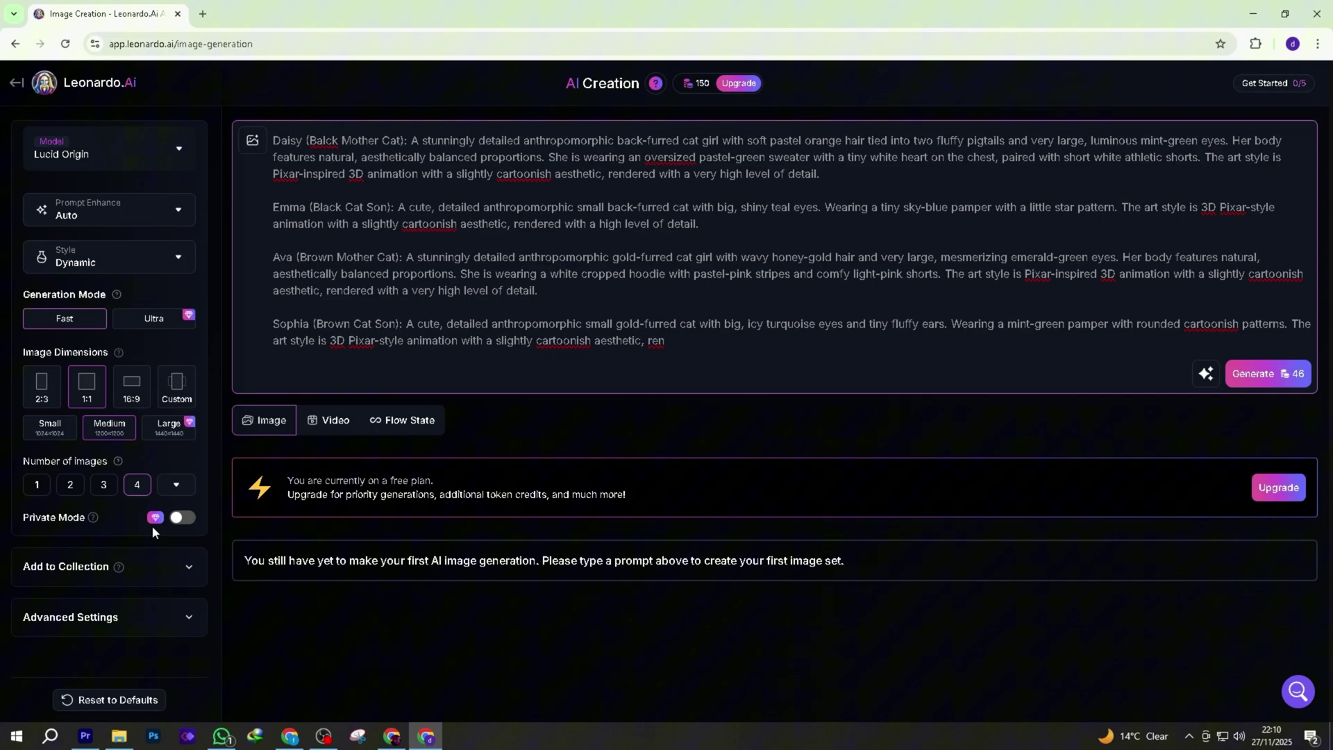
pyautogui.click(173, 386)
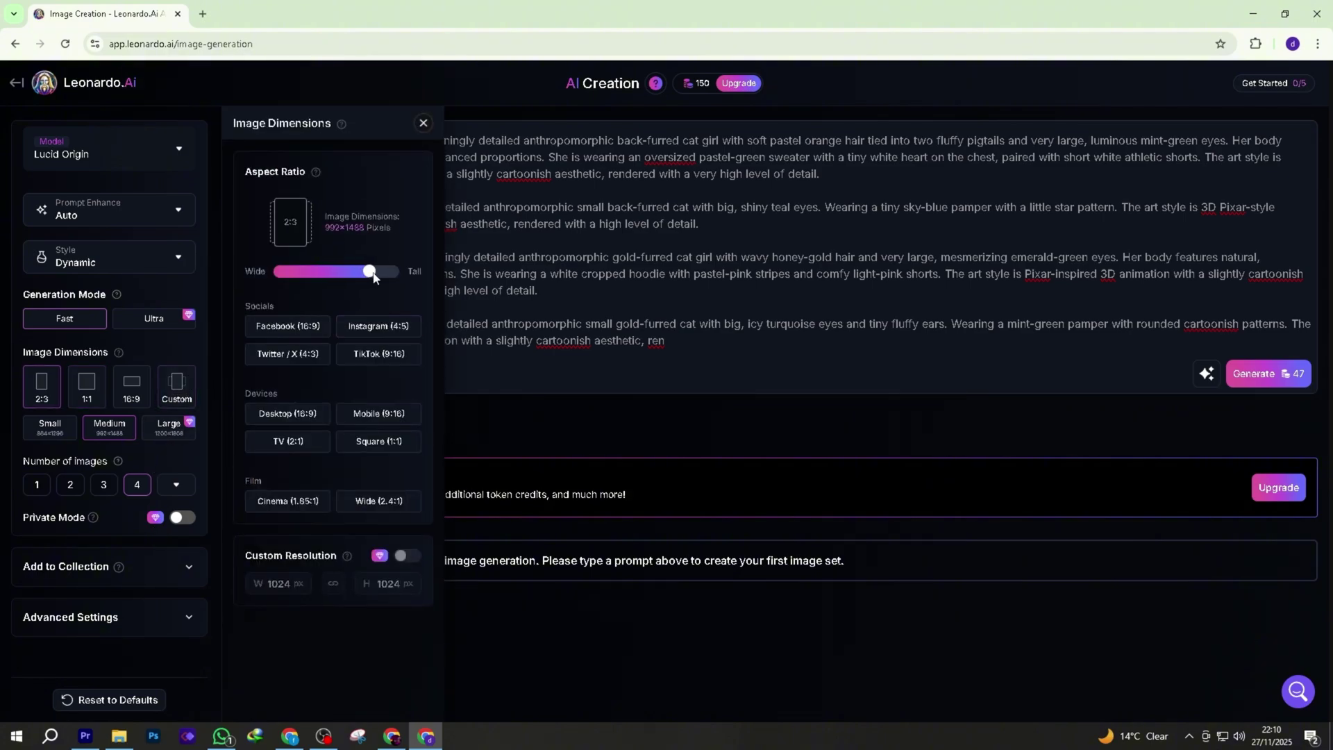
pyautogui.moveTo(373, 274); pyautogui.dragTo(380, 276)
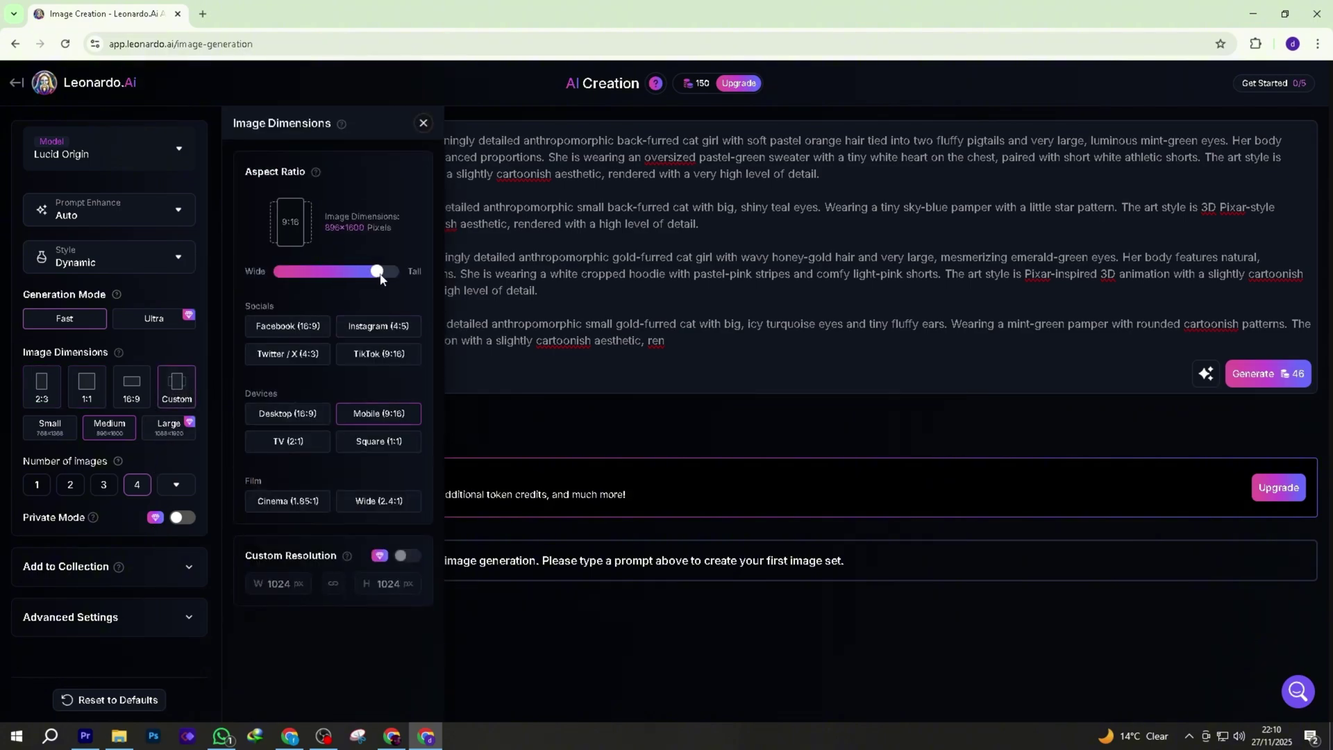
pyautogui.click(574, 632)
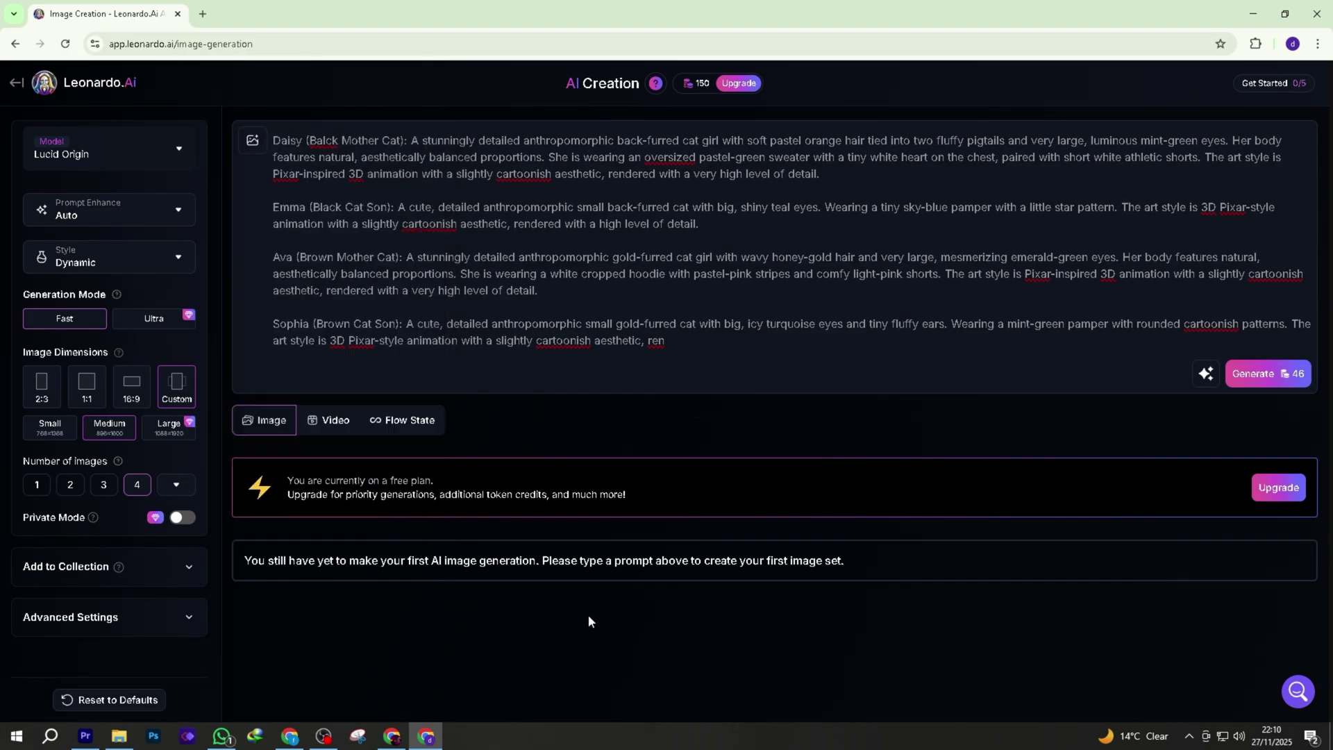
pyautogui.click(1254, 372)
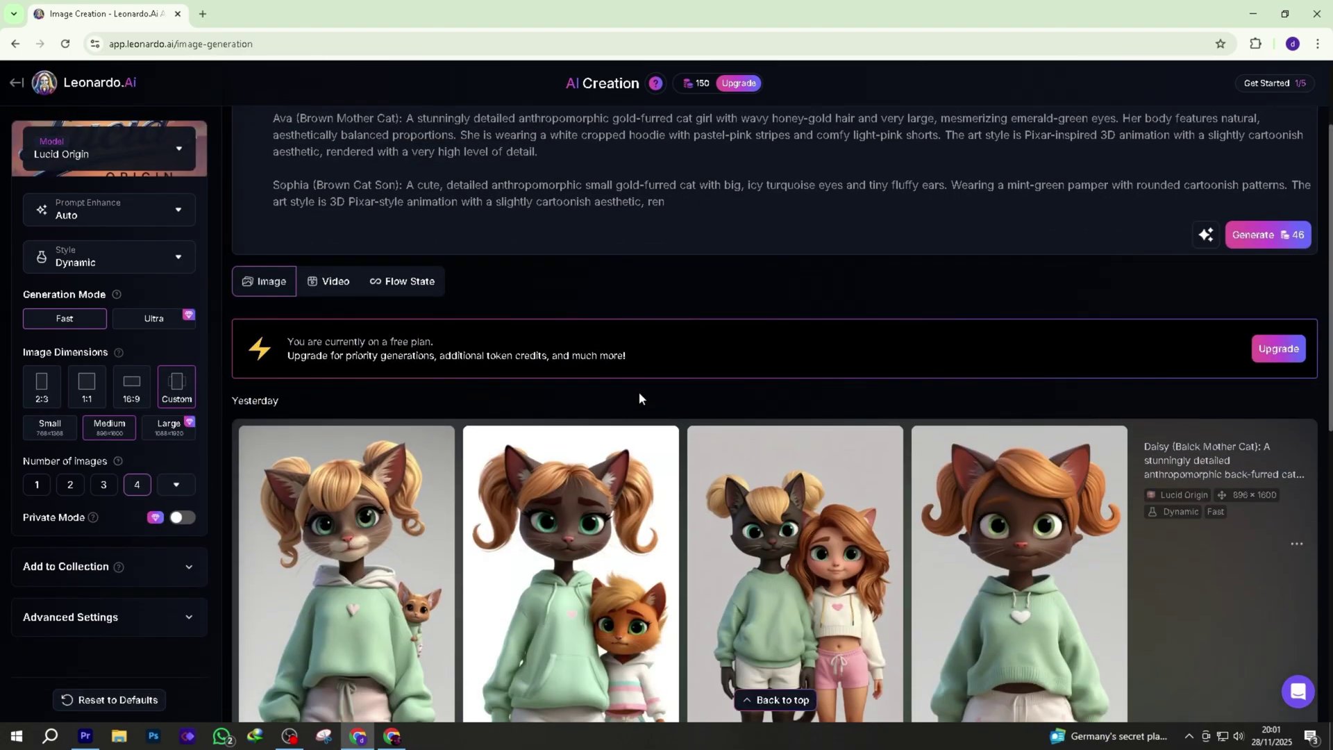
# Replace Leonardo's prompt with the Scene 2 image prompt from ChatGPT and generate images.
pyautogui.scroll(-1, 413, 475)
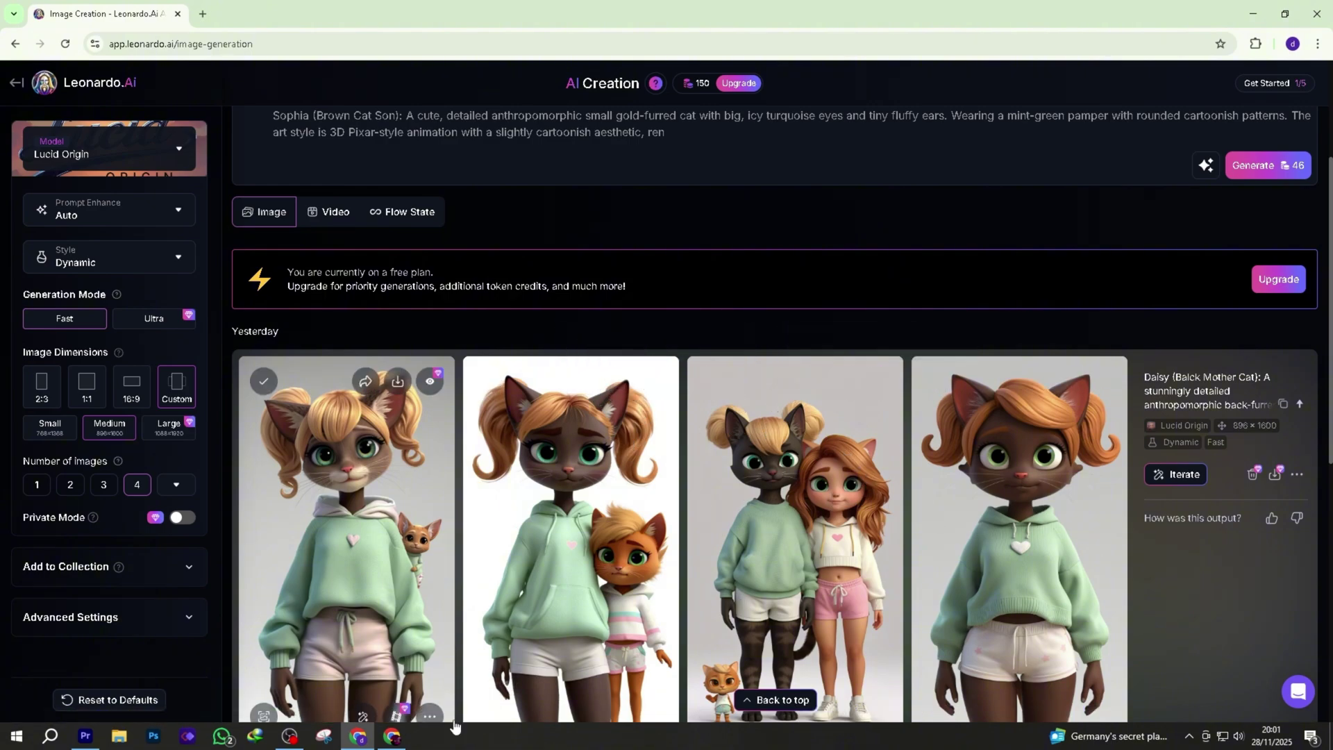
pyautogui.click(399, 735)
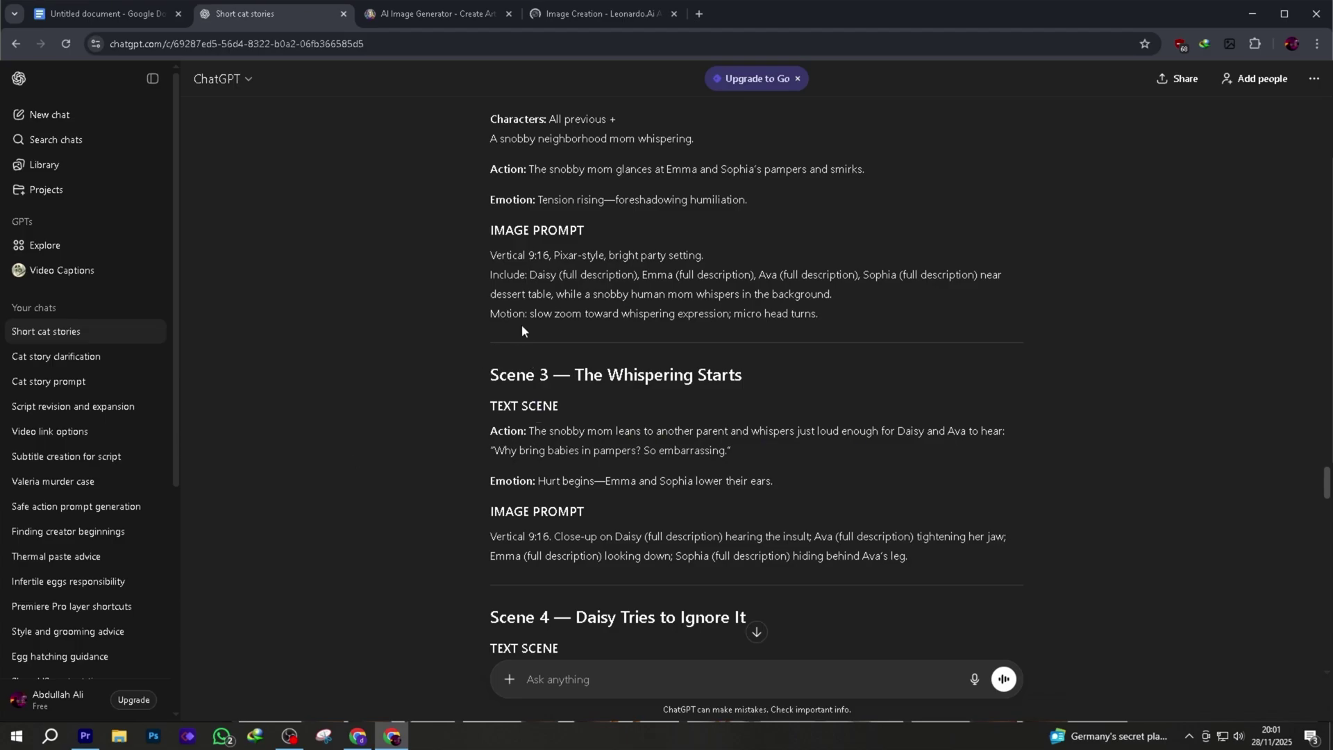
pyautogui.scroll(2, 522, 326)
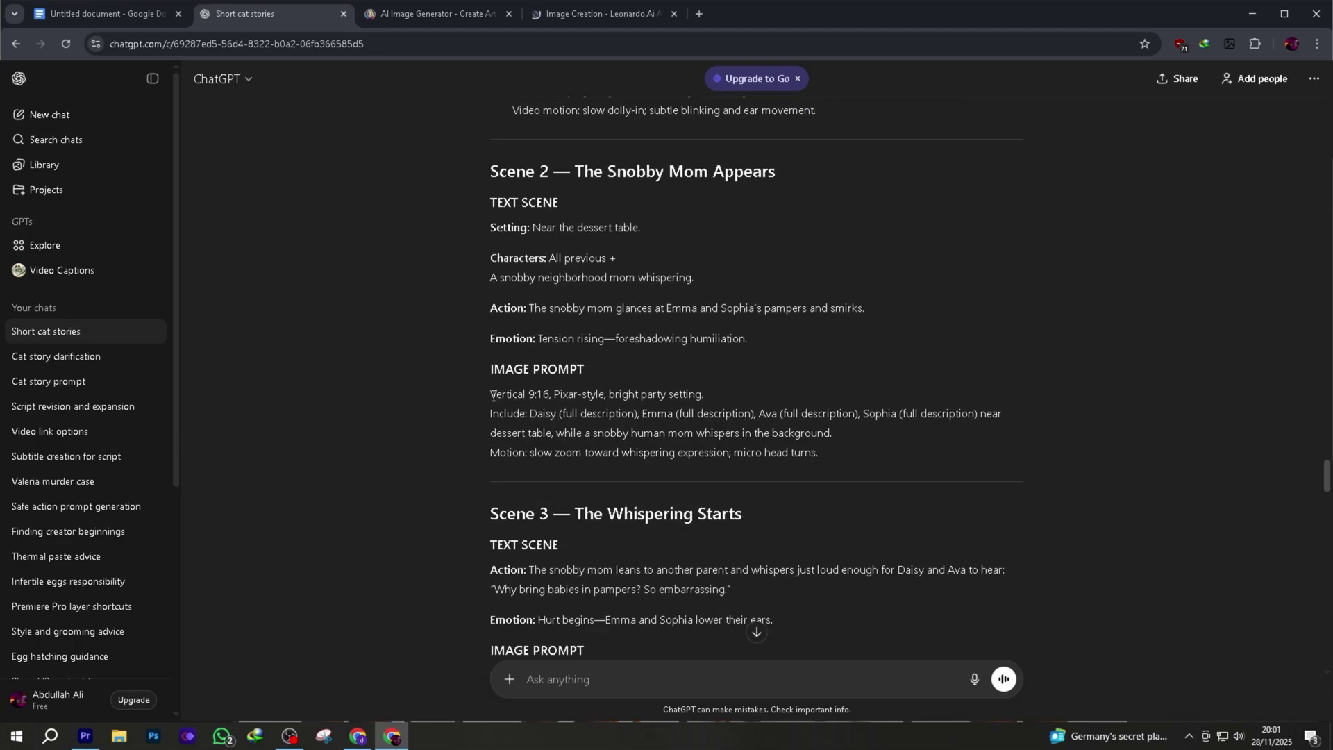
pyautogui.moveTo(492, 396); pyautogui.dragTo(868, 467)
pyautogui.hotkey('ctrl', 'c')
pyautogui.hotkey('alt', 'Tab')
pyautogui.click(764, 132)
pyautogui.hotkey('ctrl', 'a')
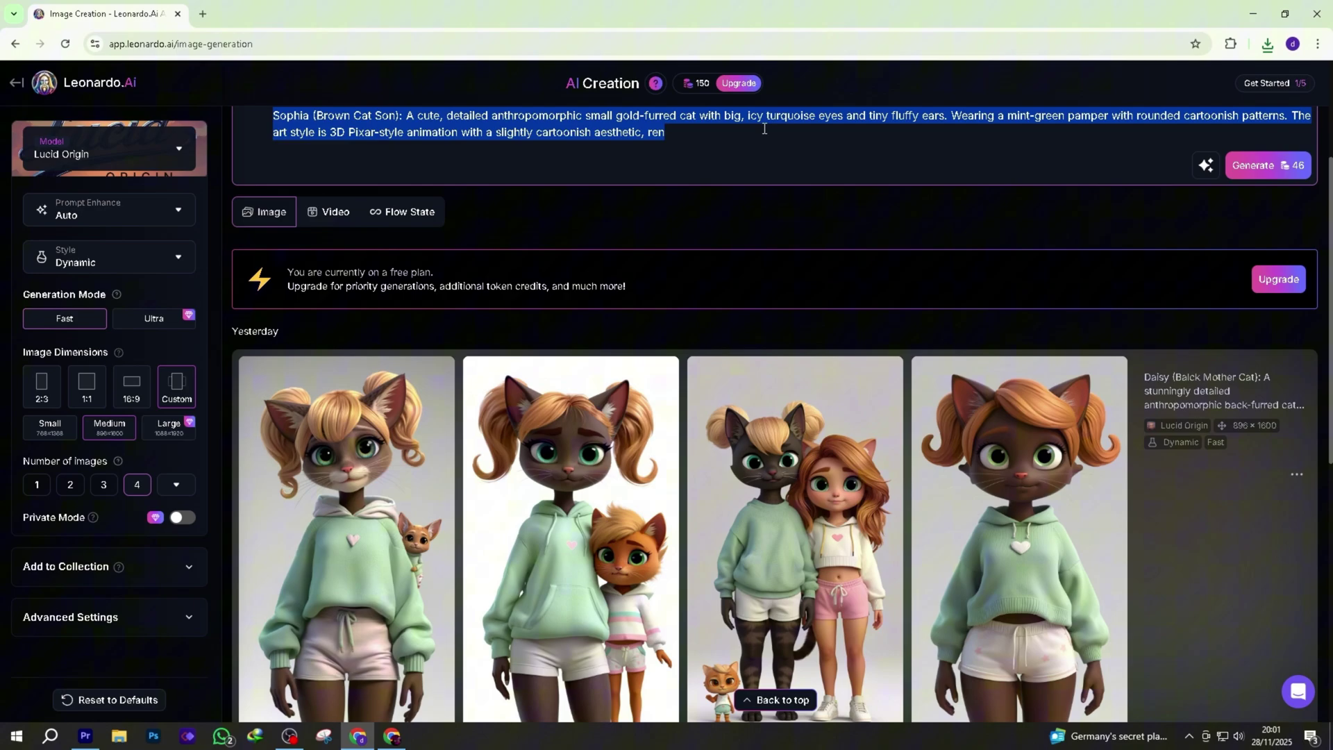
pyautogui.hotkey('ctrl', 'v')
pyautogui.click(1257, 182)
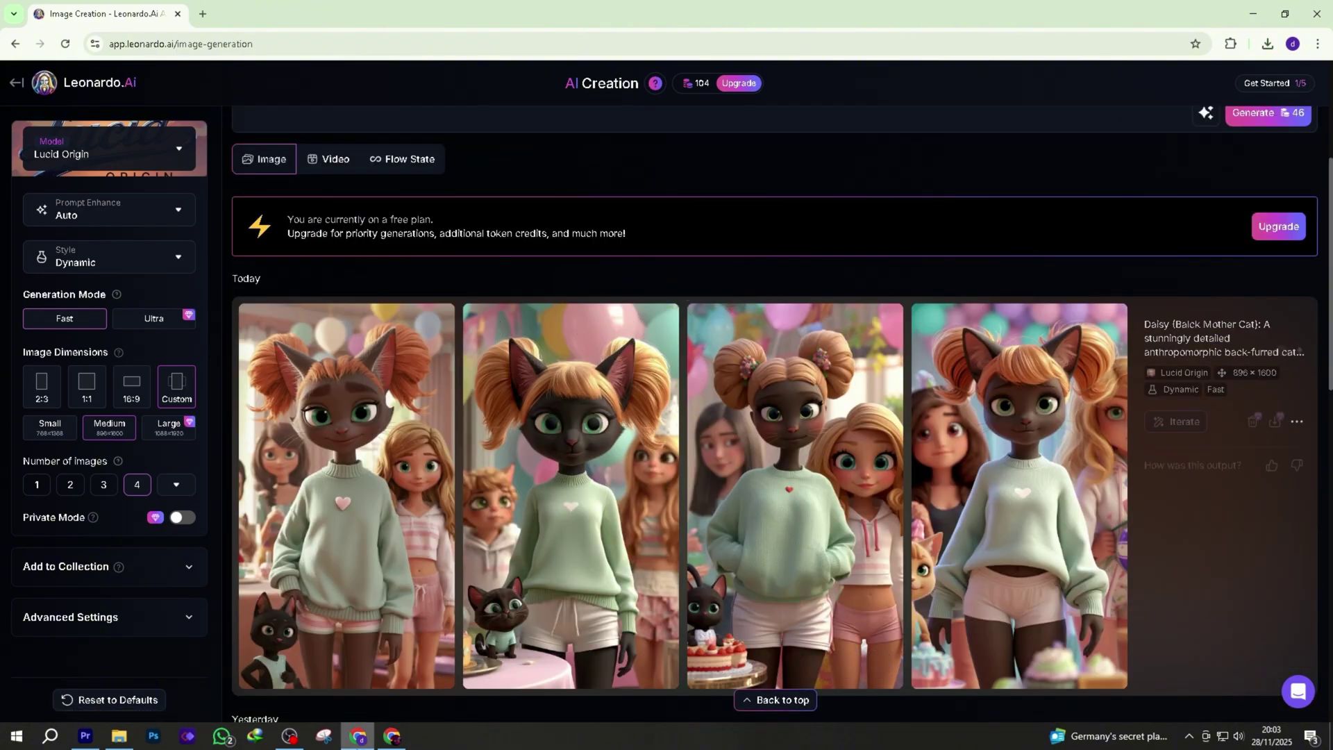
# Replace the prompt with the Scene 3 close-up prompt and generate a new image set.
pyautogui.hotkey('alt', 'Tab')
pyautogui.scroll(-3, 502, 497)
pyautogui.moveTo(492, 467); pyautogui.dragTo(906, 497)
pyautogui.hotkey('ctrl', 'c')
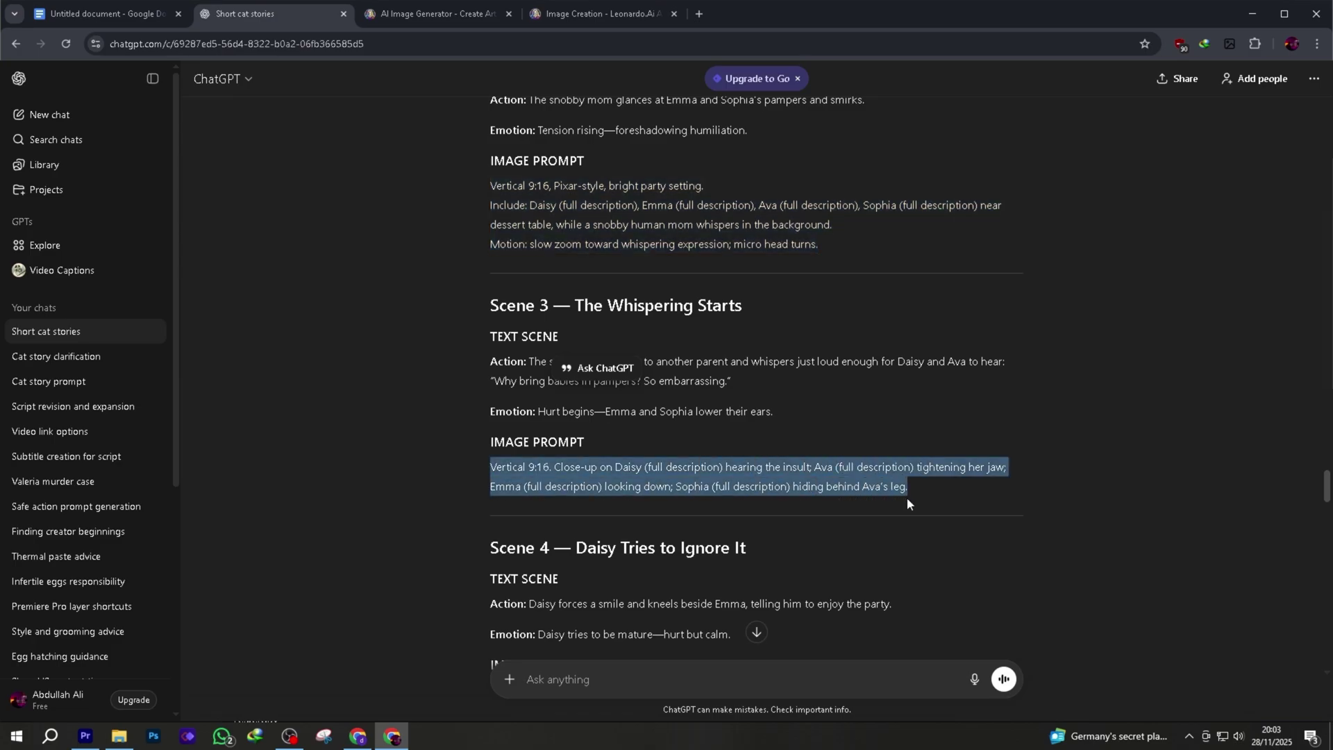
pyautogui.click(357, 736)
pyautogui.scroll(2, 708, 300)
pyautogui.hotkey('ctrl', 'a')
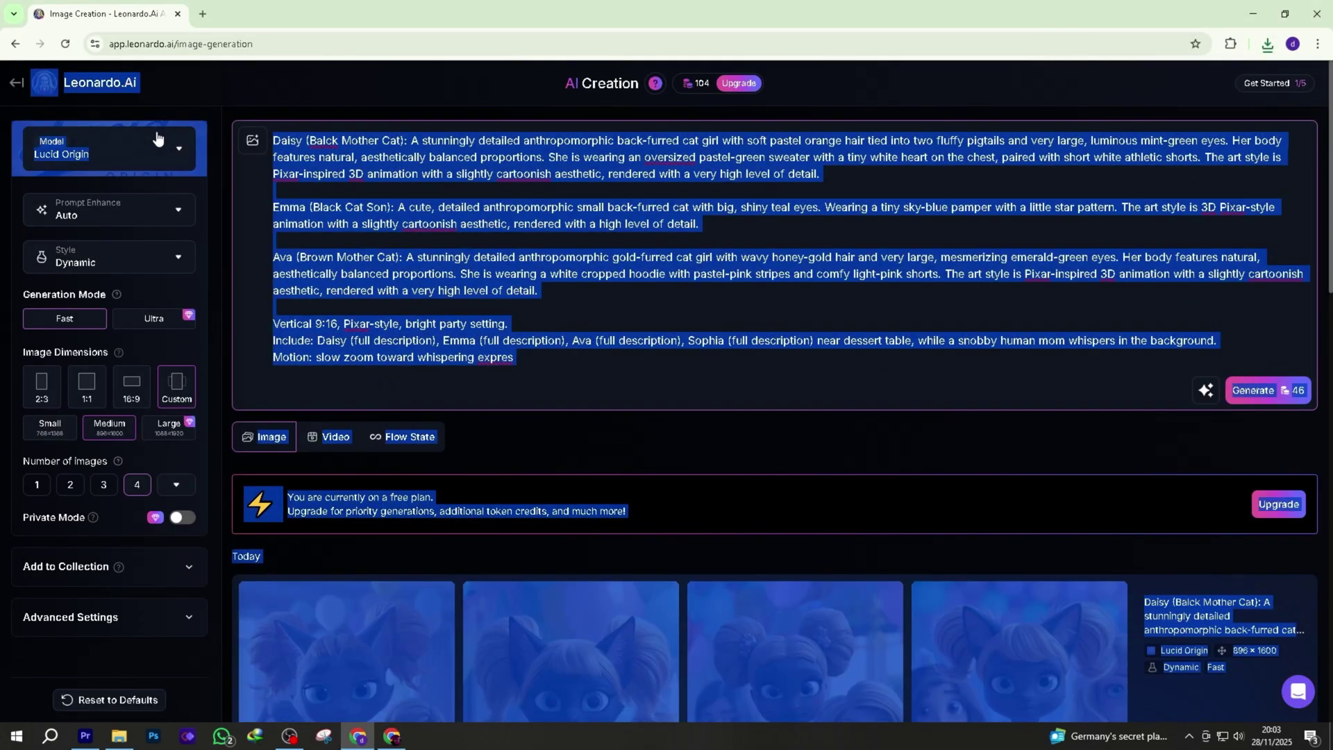
pyautogui.doubleClick(601, 339)
pyautogui.hotkey('ctrl', 'a')
pyautogui.hotkey('ctrl', 'v')
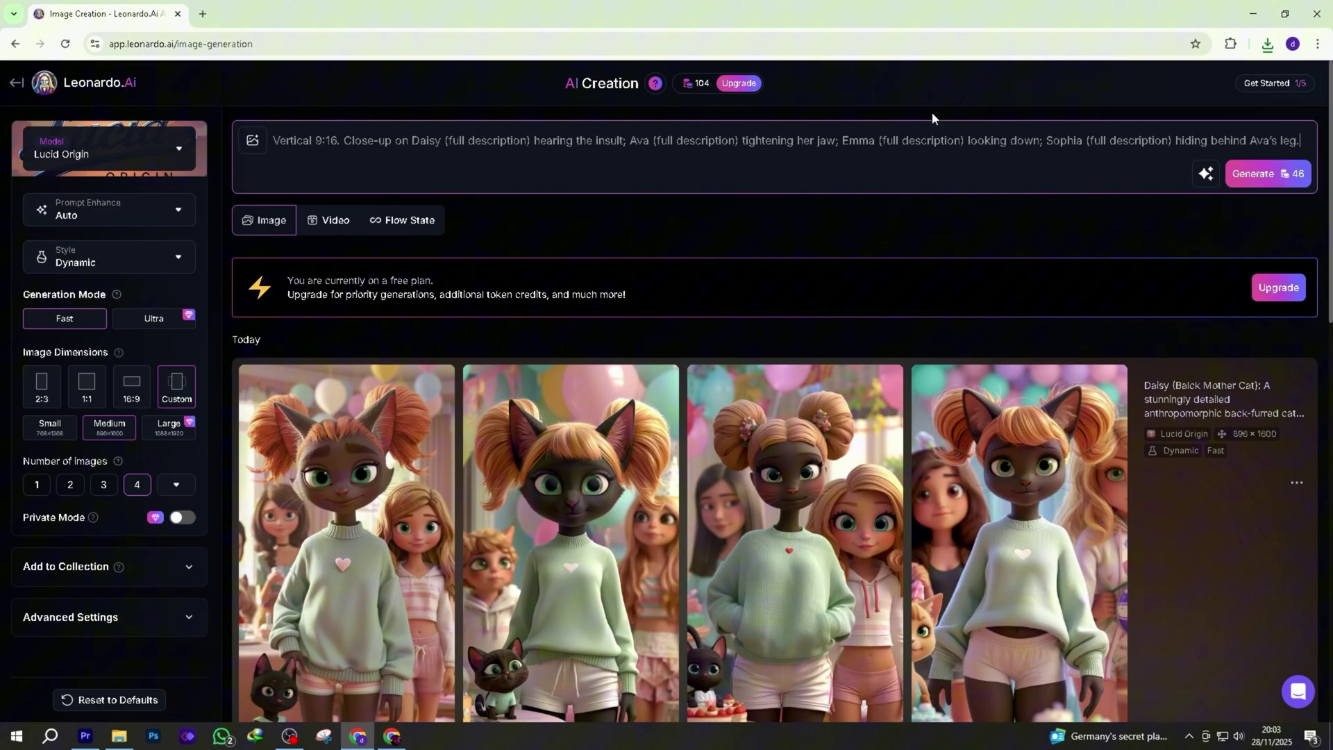
pyautogui.click(1257, 174)
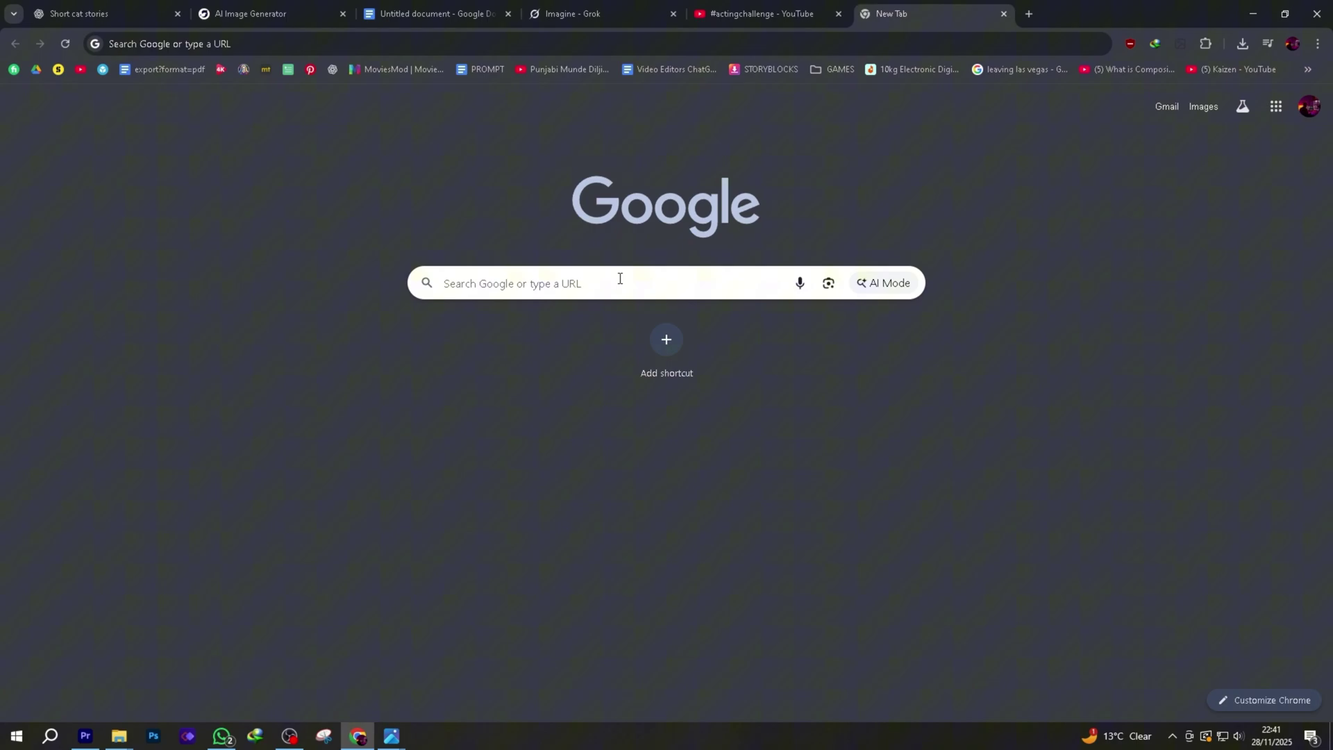
# Rerun the 'grok ai' Google search and open Grok's Imagine page.
pyautogui.click(620, 278)
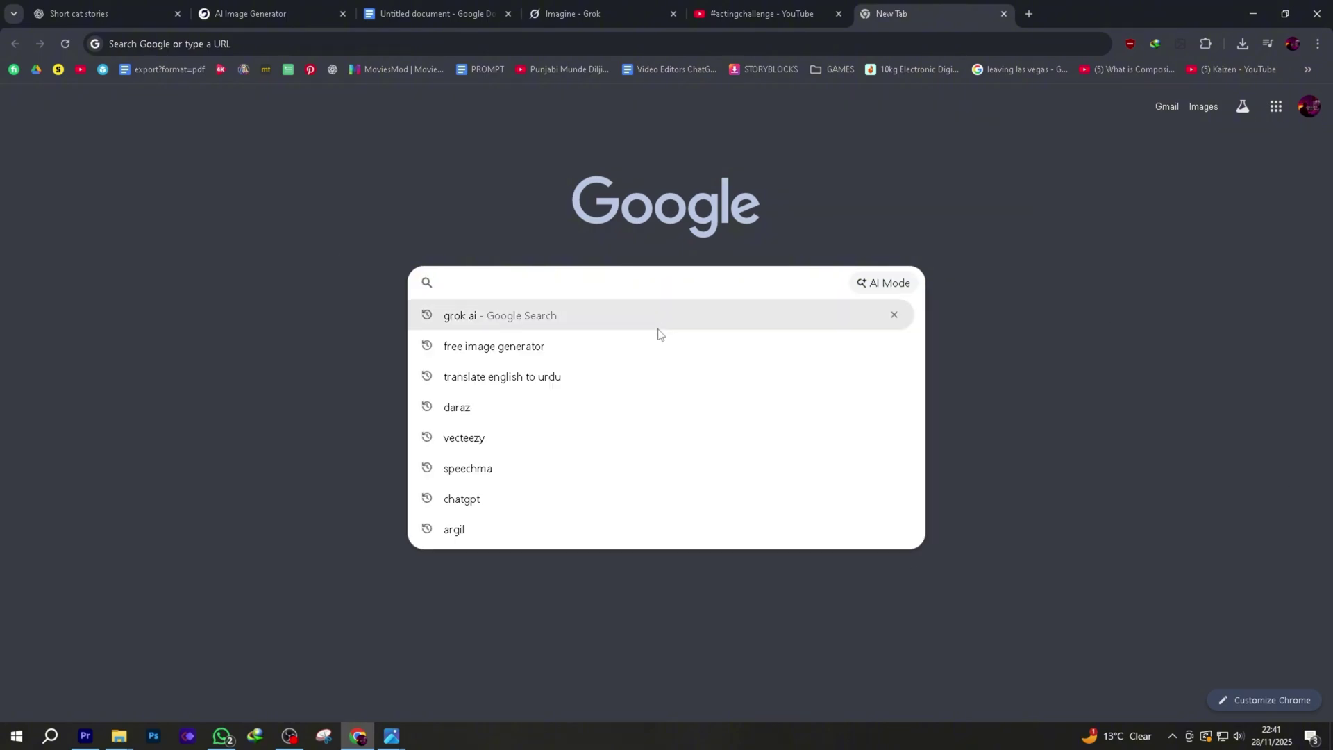
pyautogui.click(625, 316)
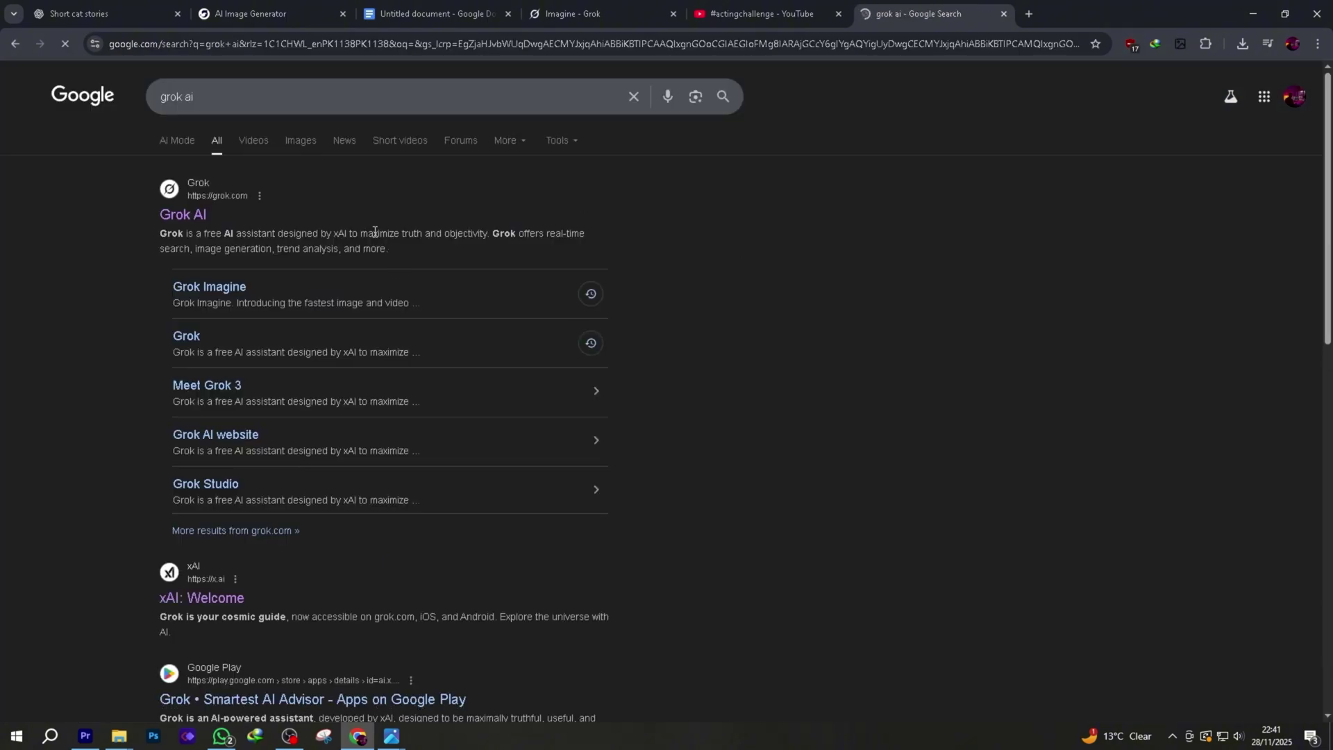
pyautogui.click(183, 215)
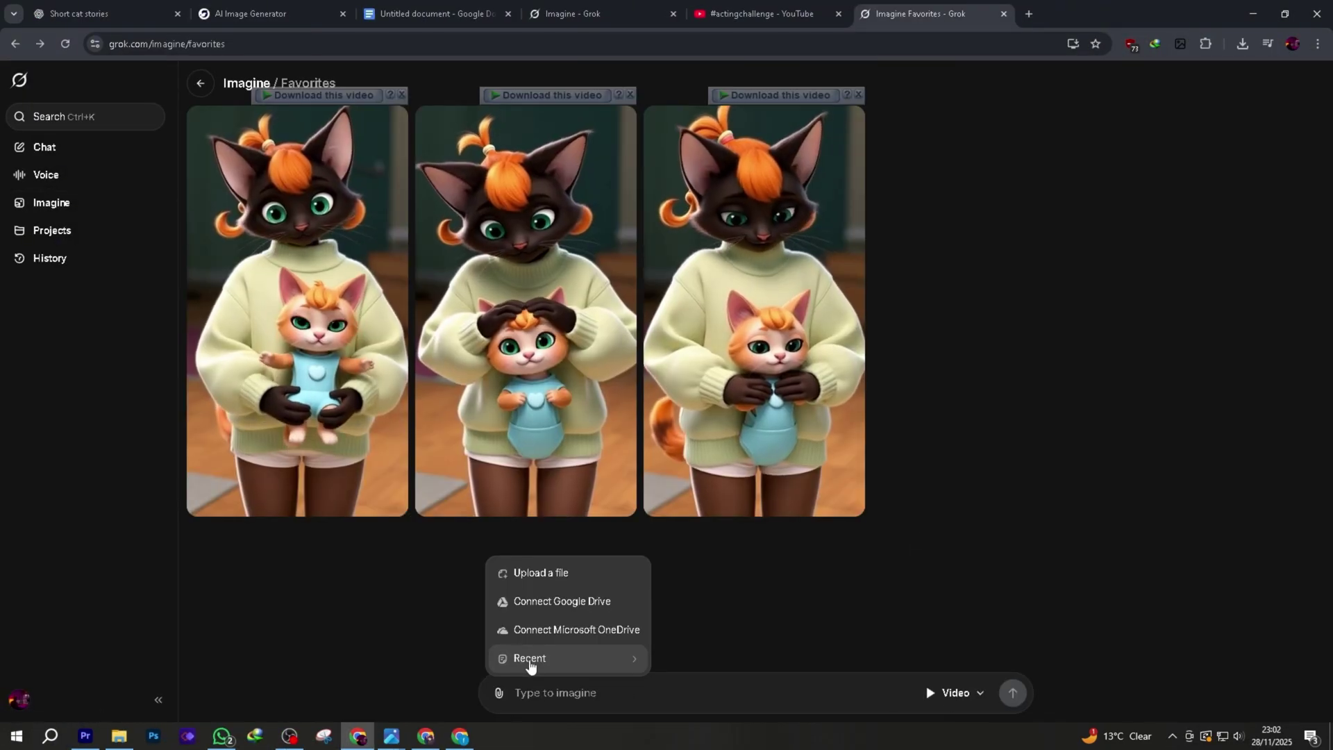
# Attach the saved cat-hug image in Grok and paste the Daisy-hugging-Ava story prompt.
pyautogui.moveTo(531, 664)
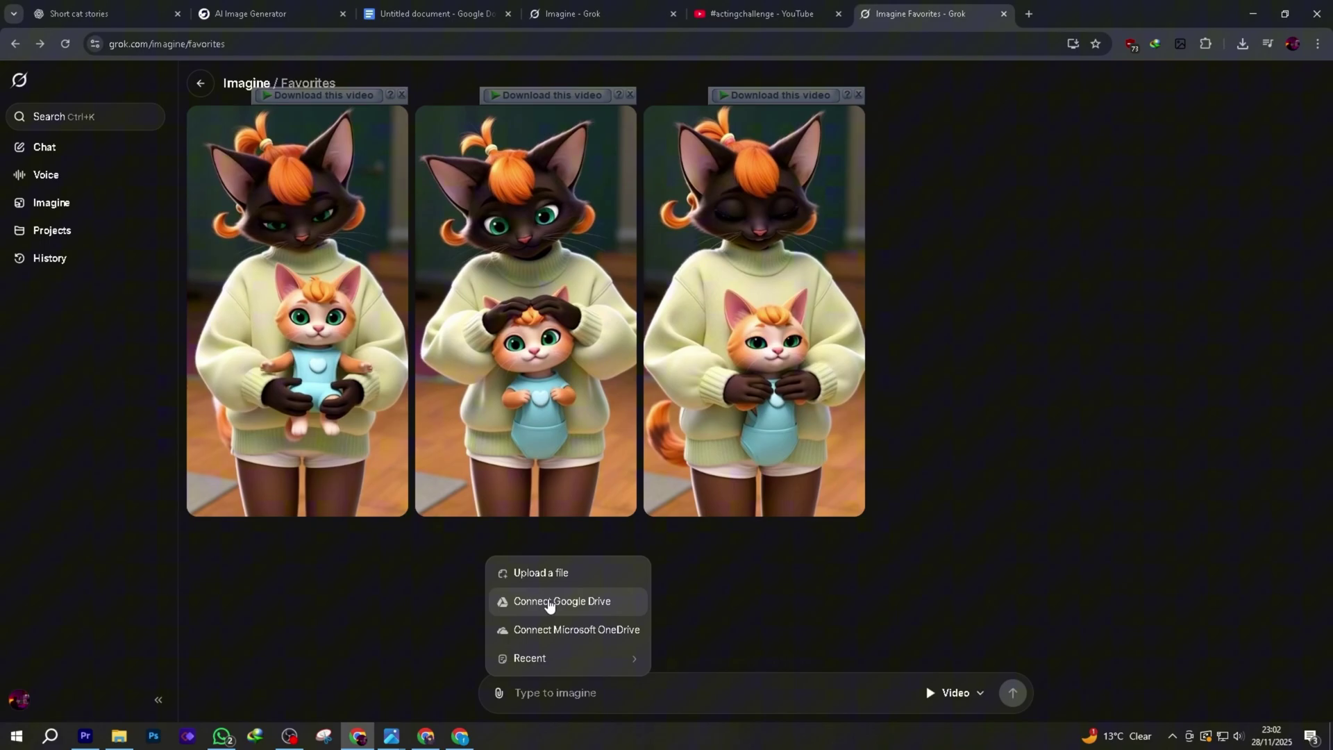
pyautogui.click(333, 439)
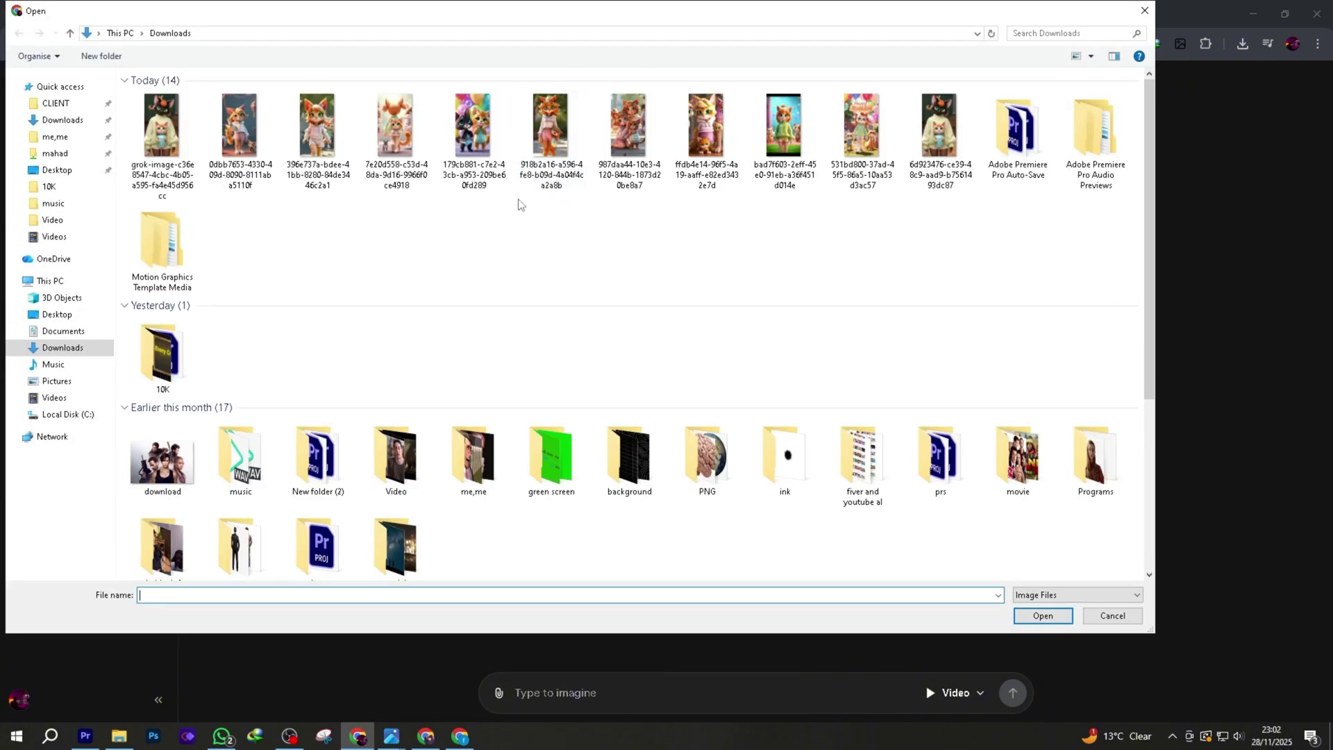
pyautogui.click(870, 133)
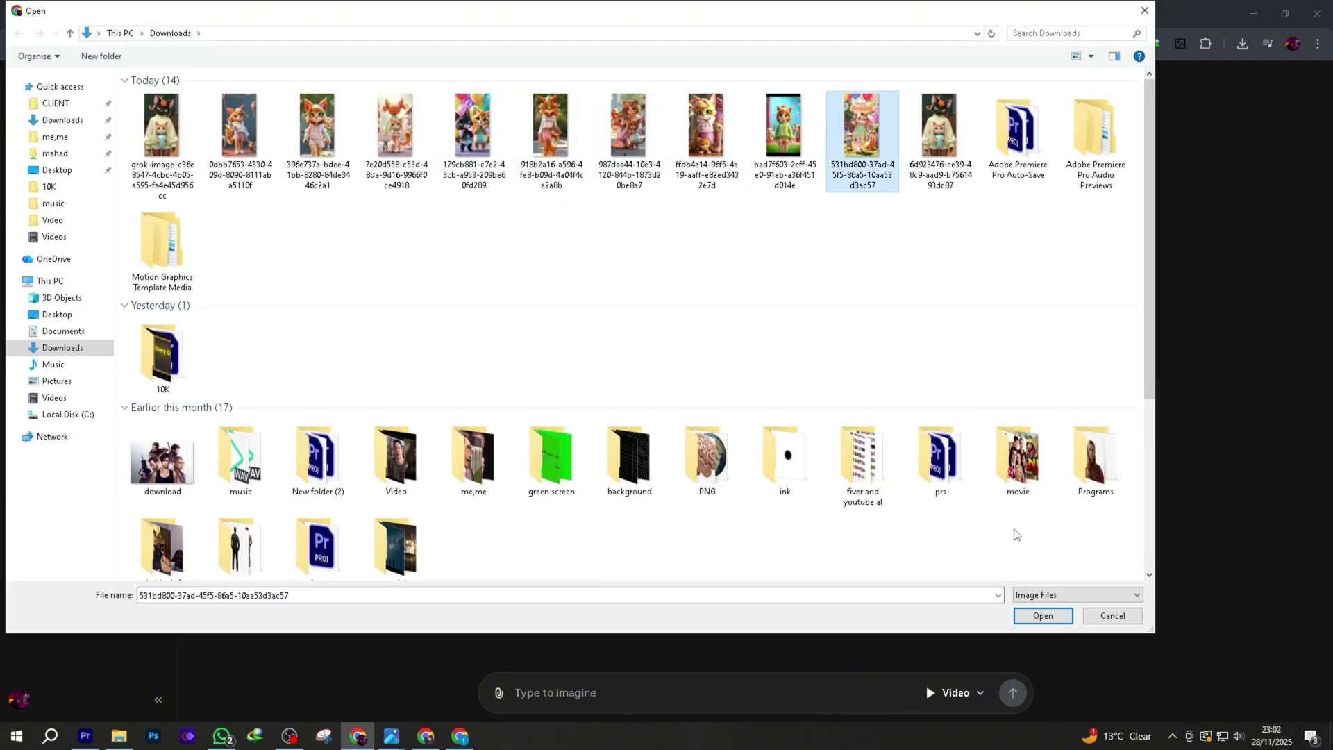
pyautogui.click(1054, 623)
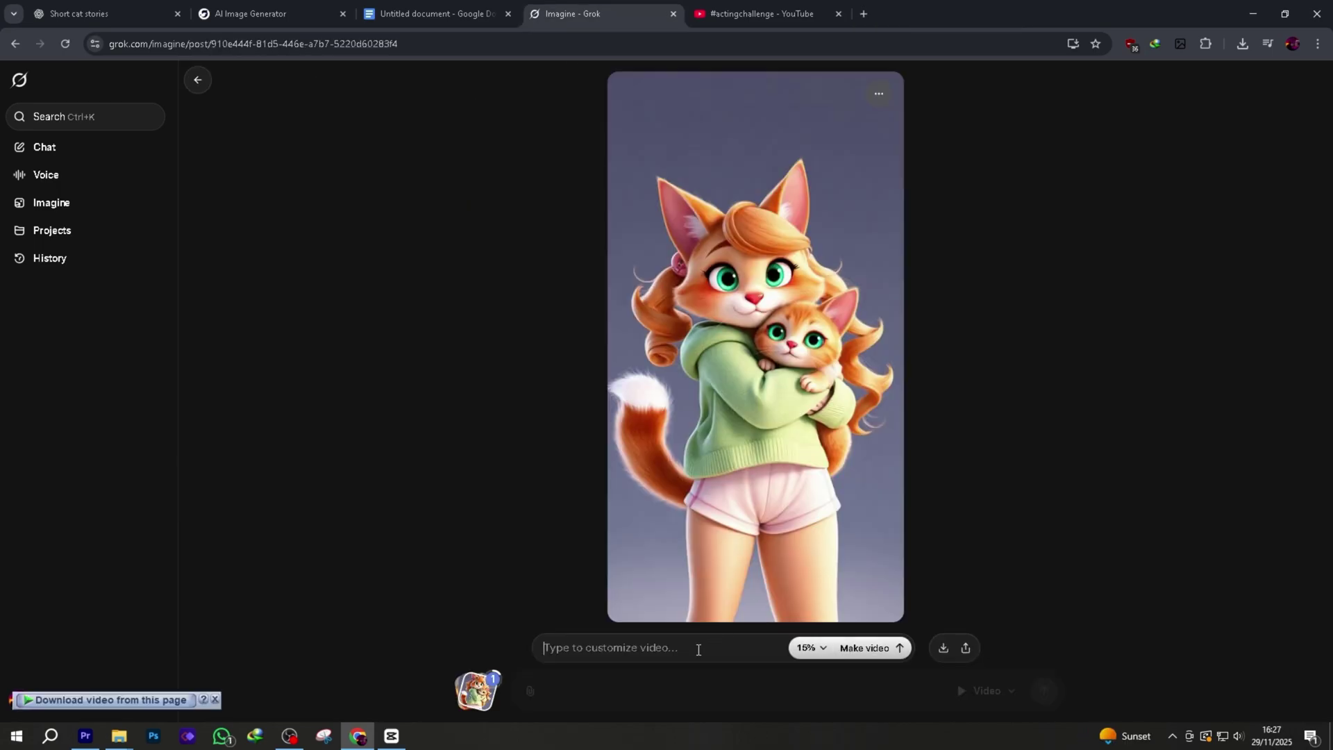
pyautogui.write('Daisy hugs Ava softly, thanking her for standing up for the kids. They watch Emma and Sophia running around happily.')
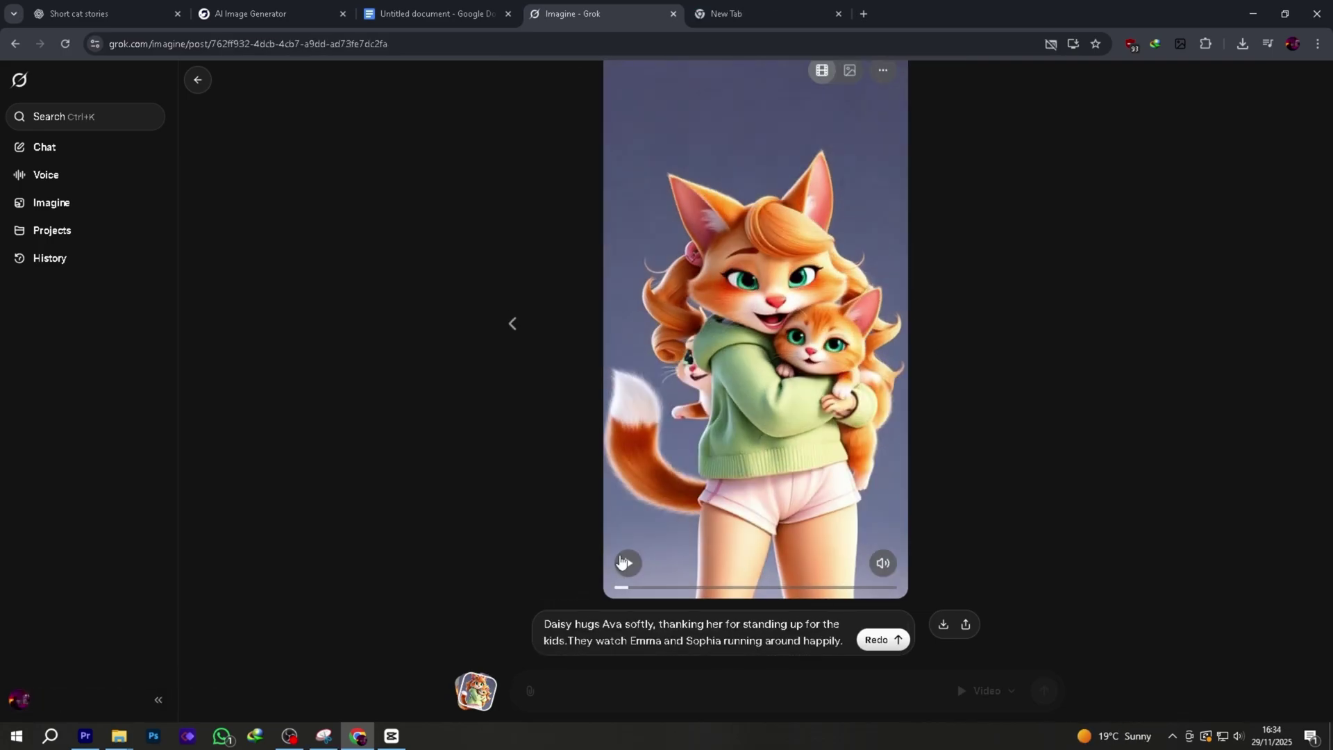
# Play back the finished hugging video, then return to the Imagine gallery.
pyautogui.click(623, 563)
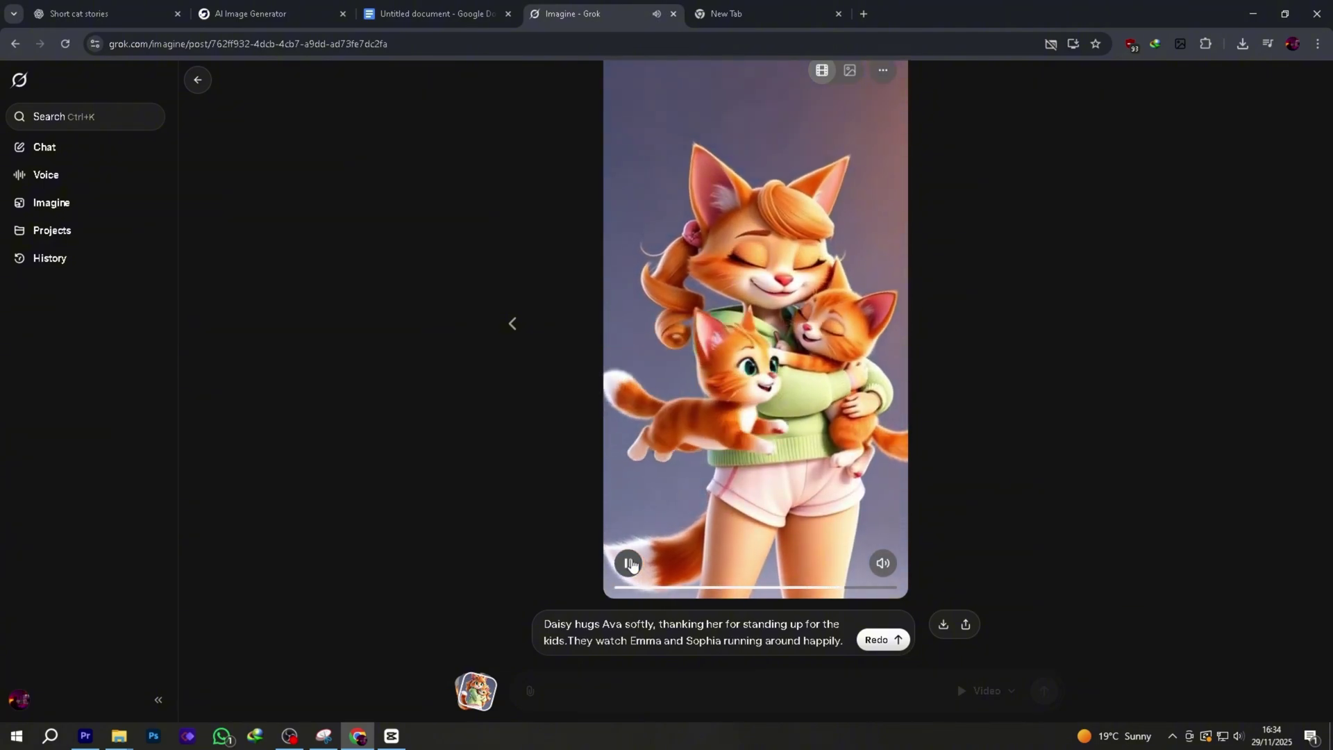
pyautogui.click(629, 564)
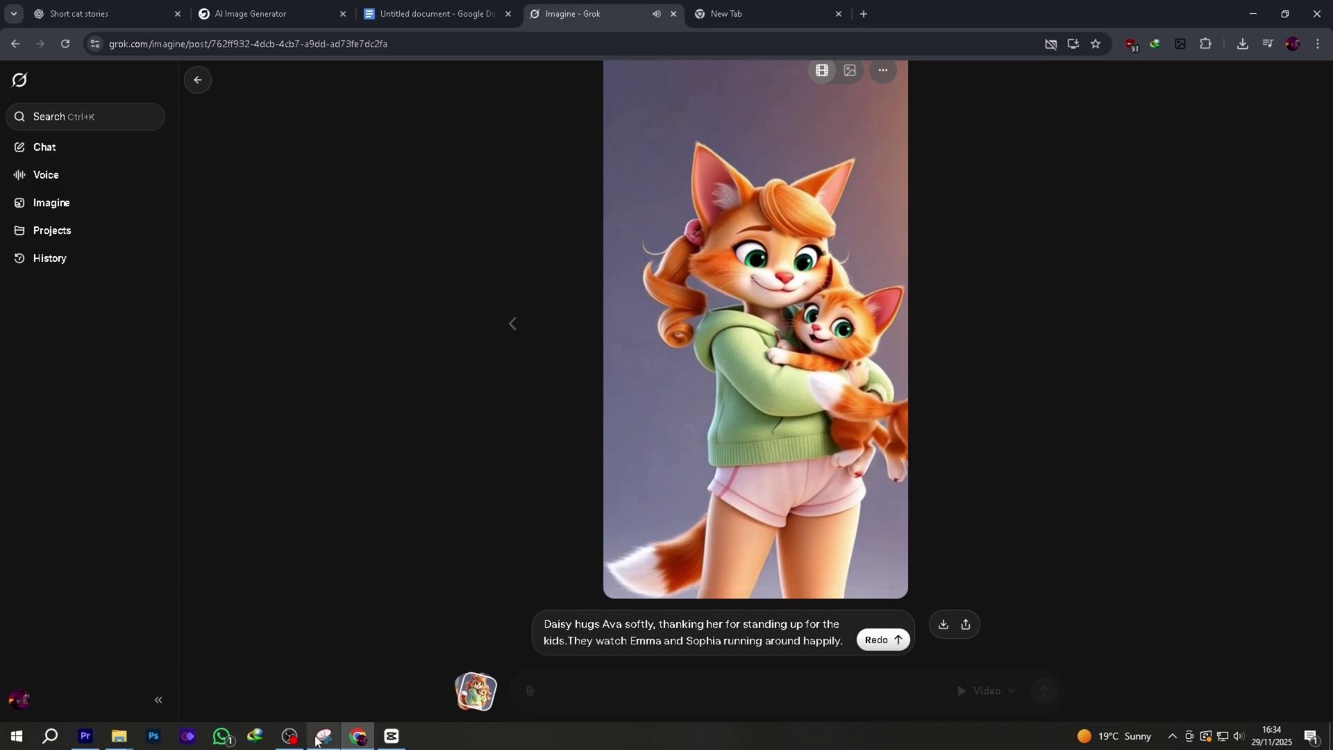
pyautogui.press('Escape')
pyautogui.click(529, 690)
# Attach the blonde cat with two kittens image and paste its story prompt.
pyautogui.click(563, 565)
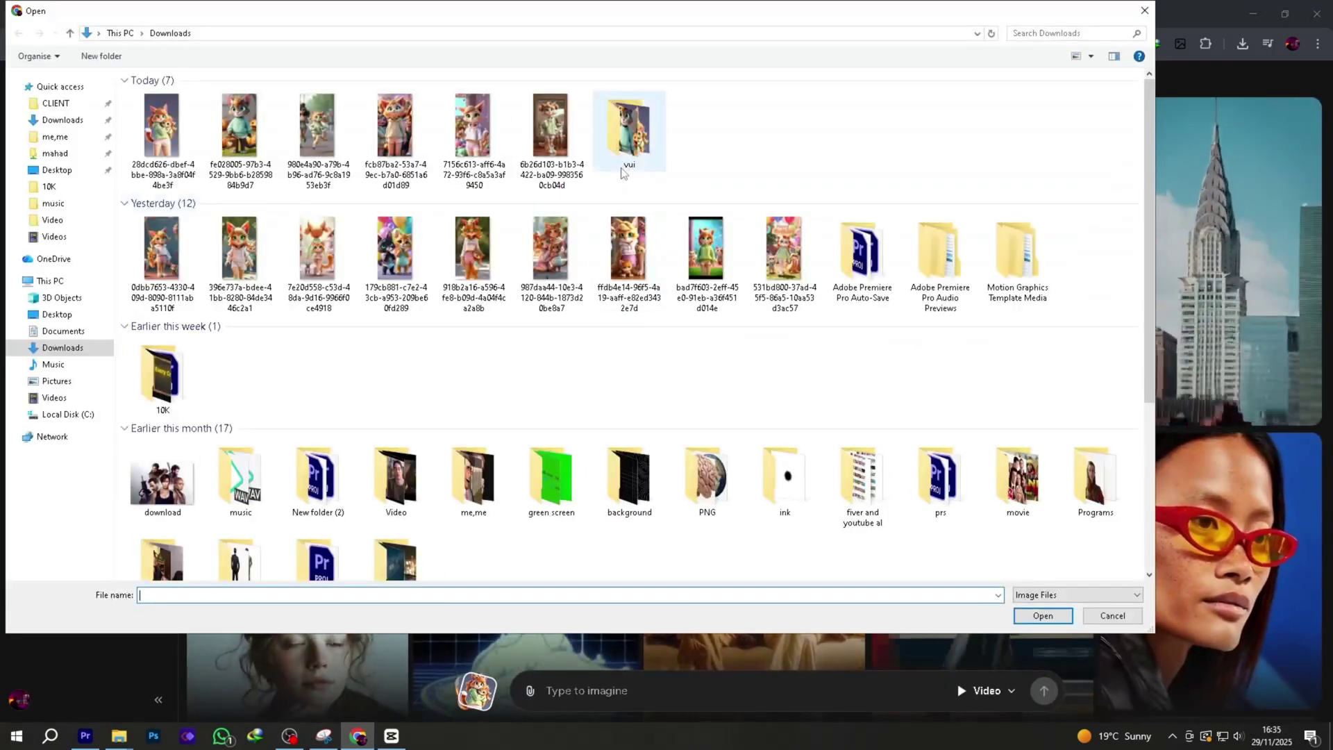
pyautogui.click(629, 250)
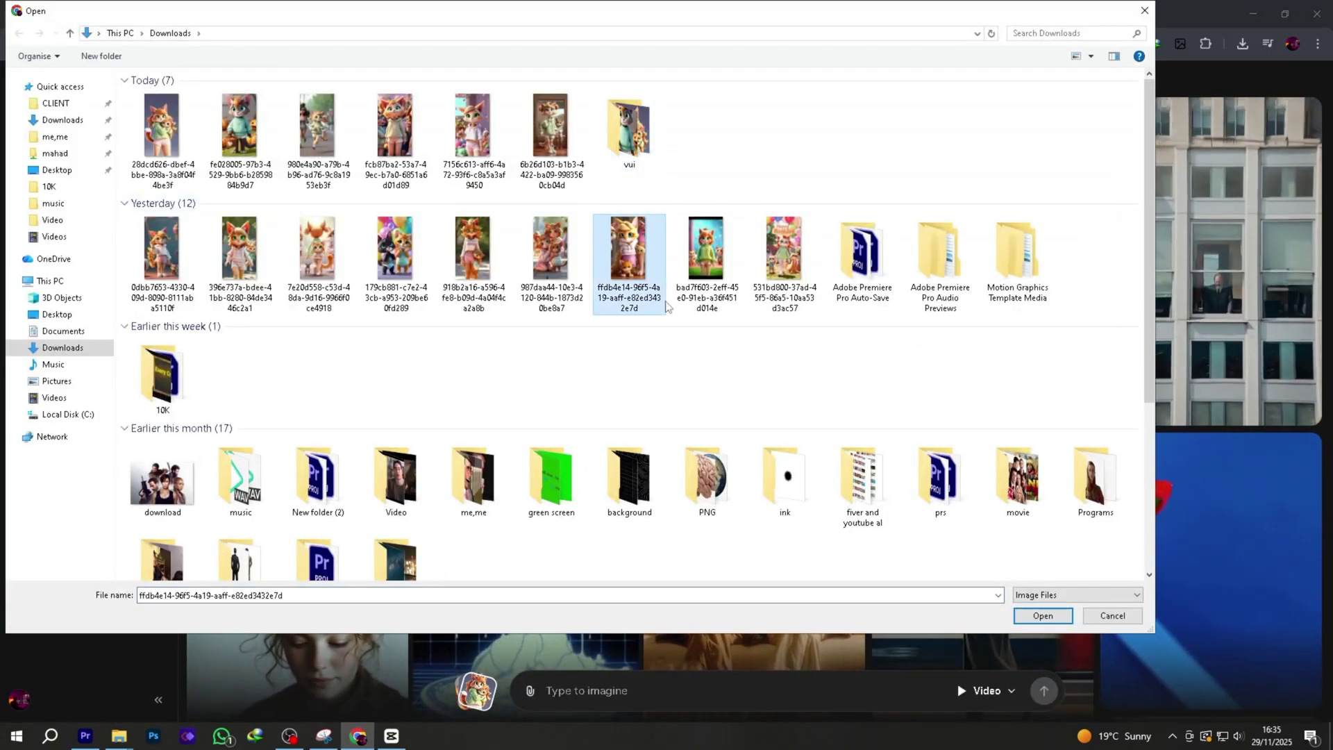
pyautogui.click(1027, 617)
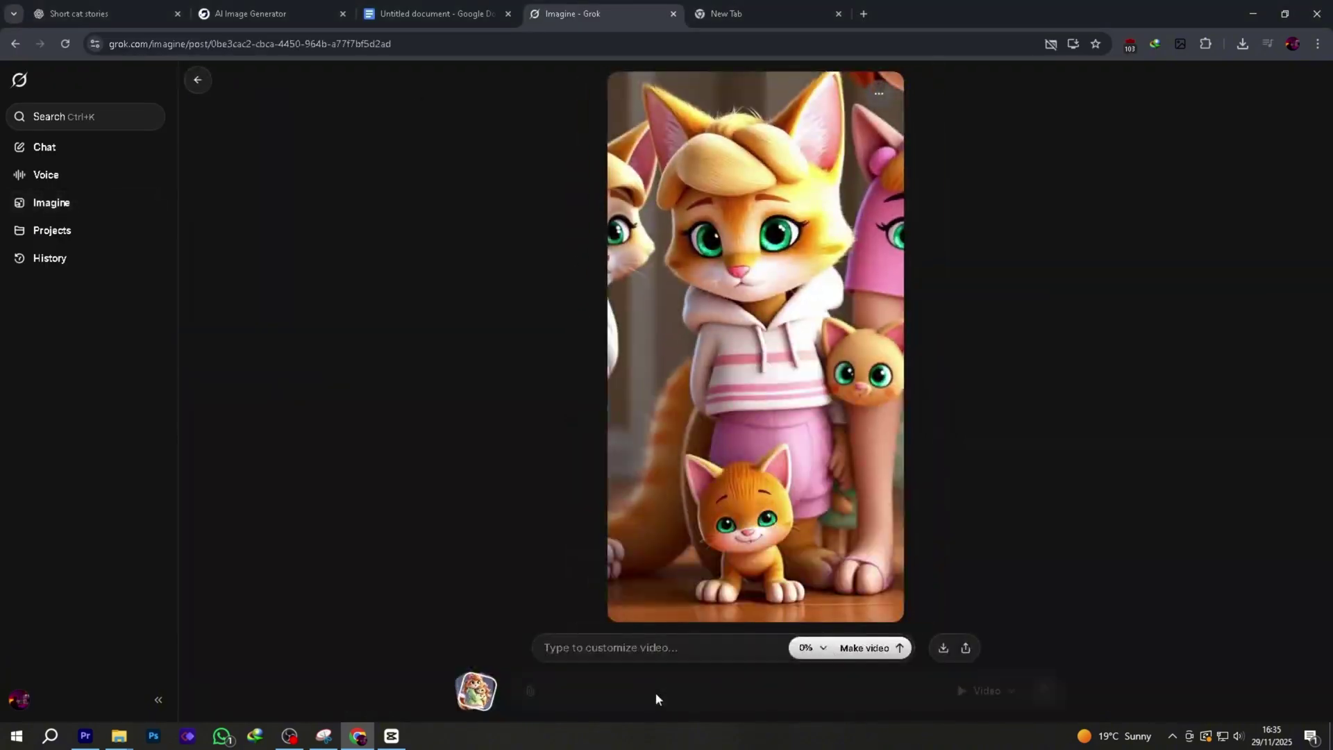
pyautogui.click(663, 655)
pyautogui.write('Daisy hugs Ava softly, thanking her for standing up for the kids.\\nThey watch Emma and Sophia running around happily.')
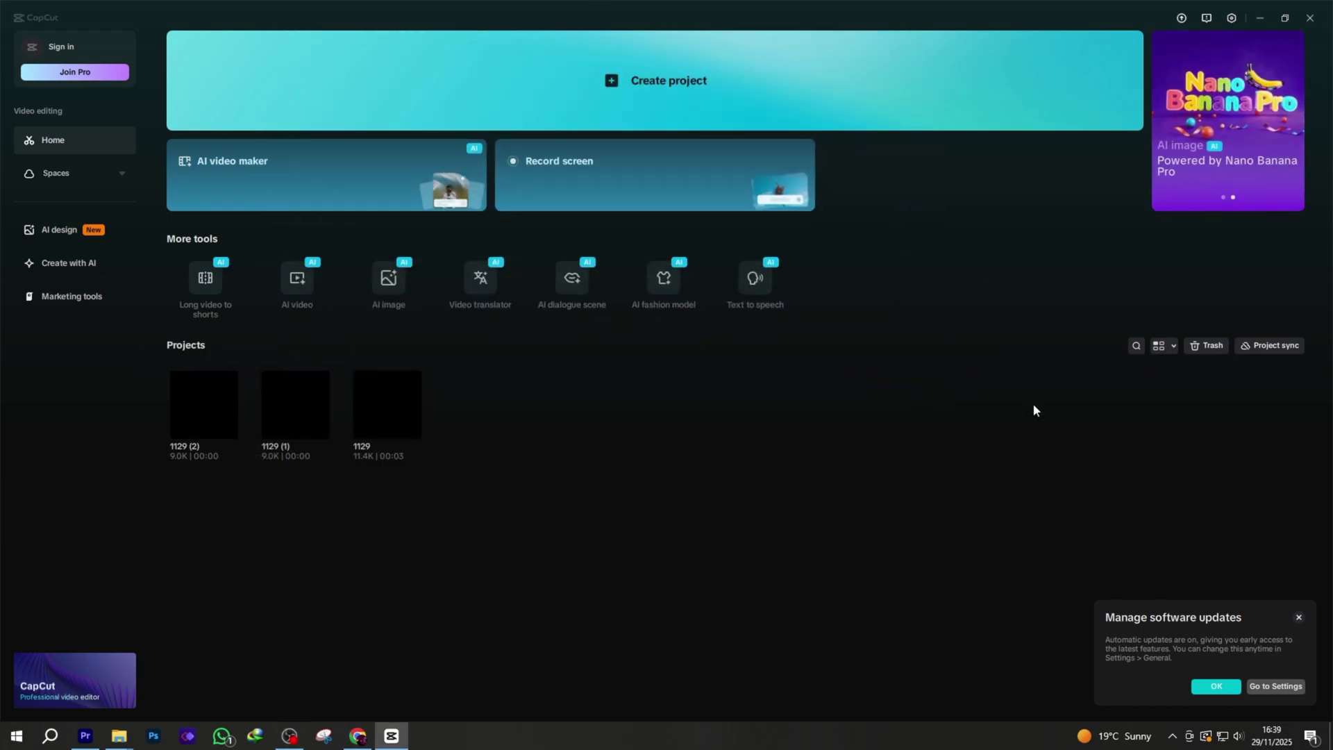
# Create a new CapCut project and import all grok-video clips from Downloads\vui.
pyautogui.click(679, 103)
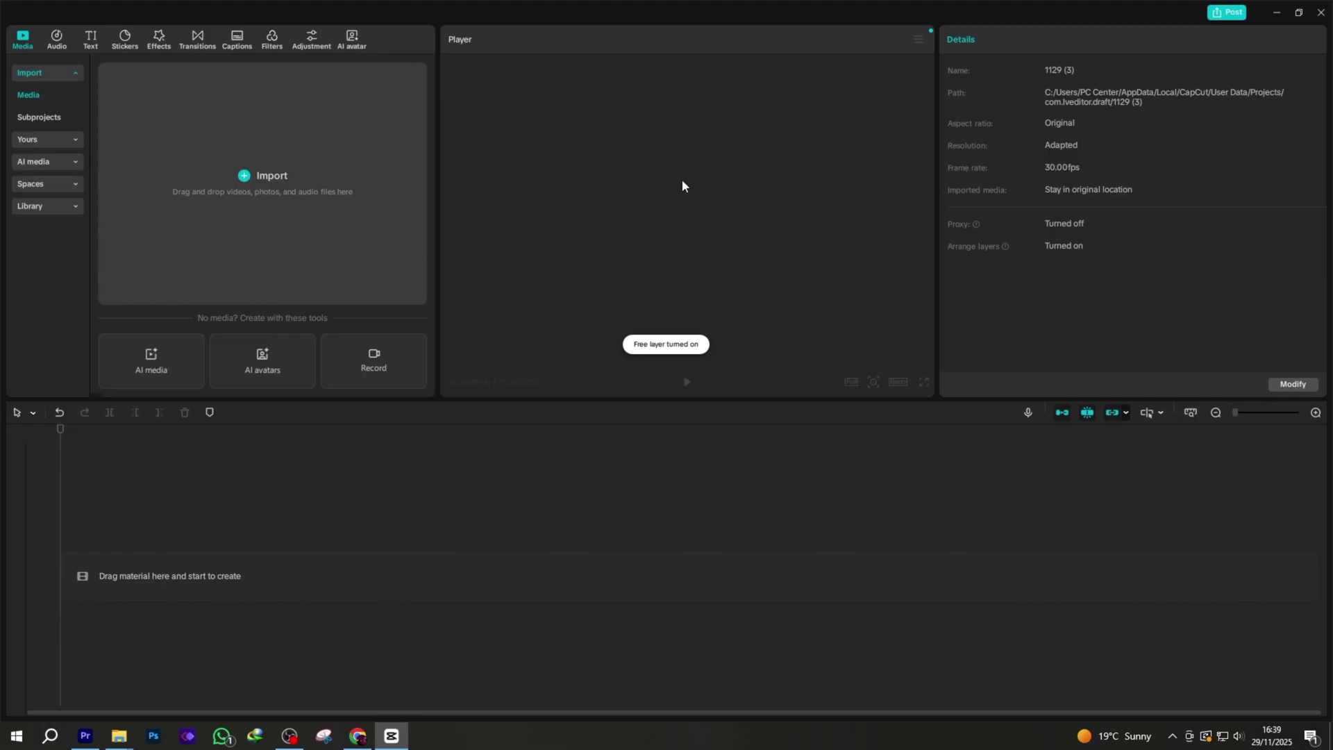
pyautogui.click(242, 174)
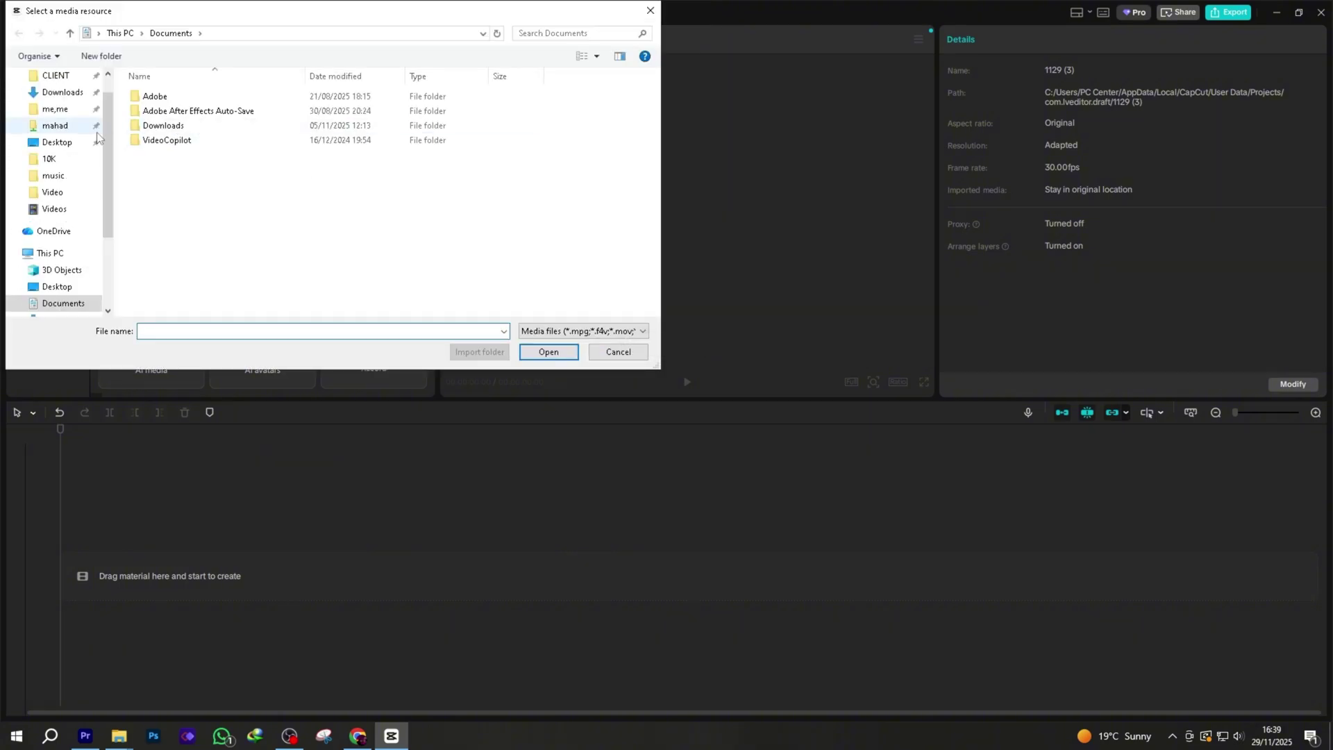
pyautogui.click(63, 92)
pyautogui.scroll(-3, 451, 180)
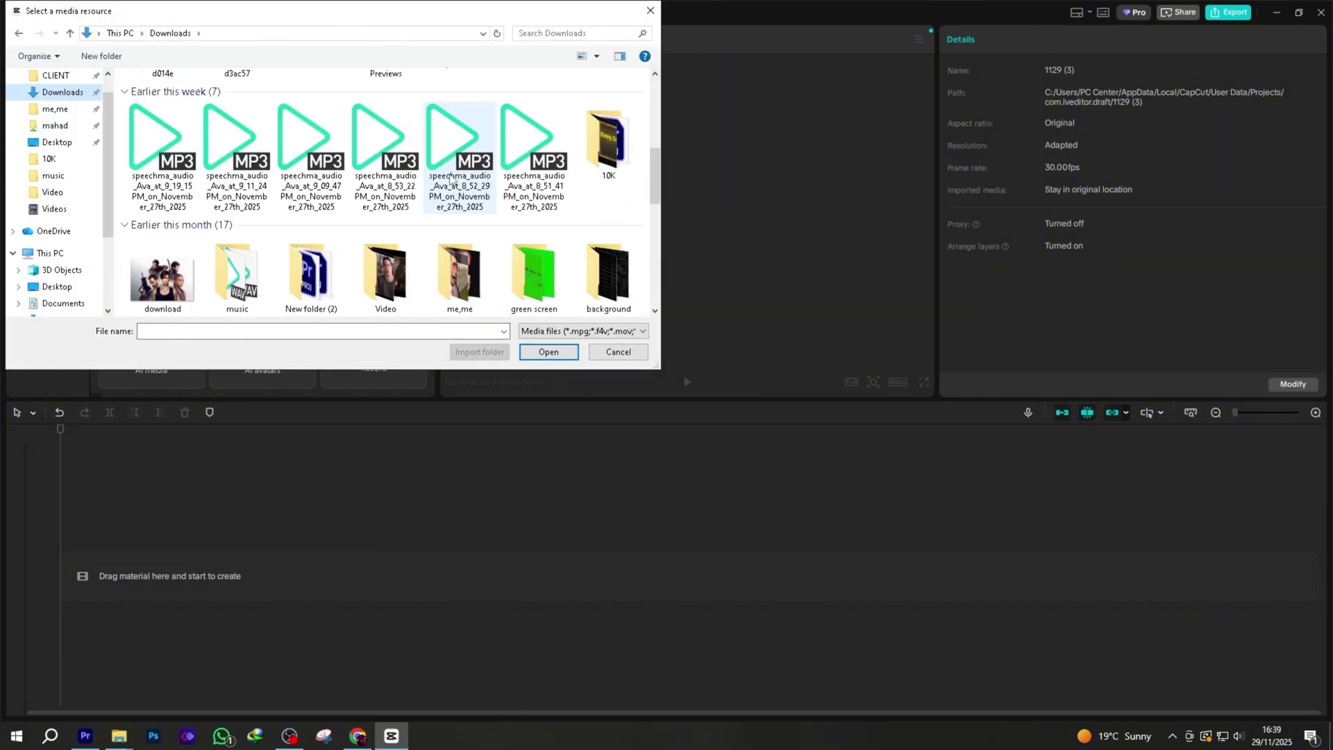
pyautogui.scroll(3, 451, 179)
pyautogui.doubleClick(610, 132)
pyautogui.moveTo(629, 274); pyautogui.dragTo(126, 4)
pyautogui.click(548, 352)
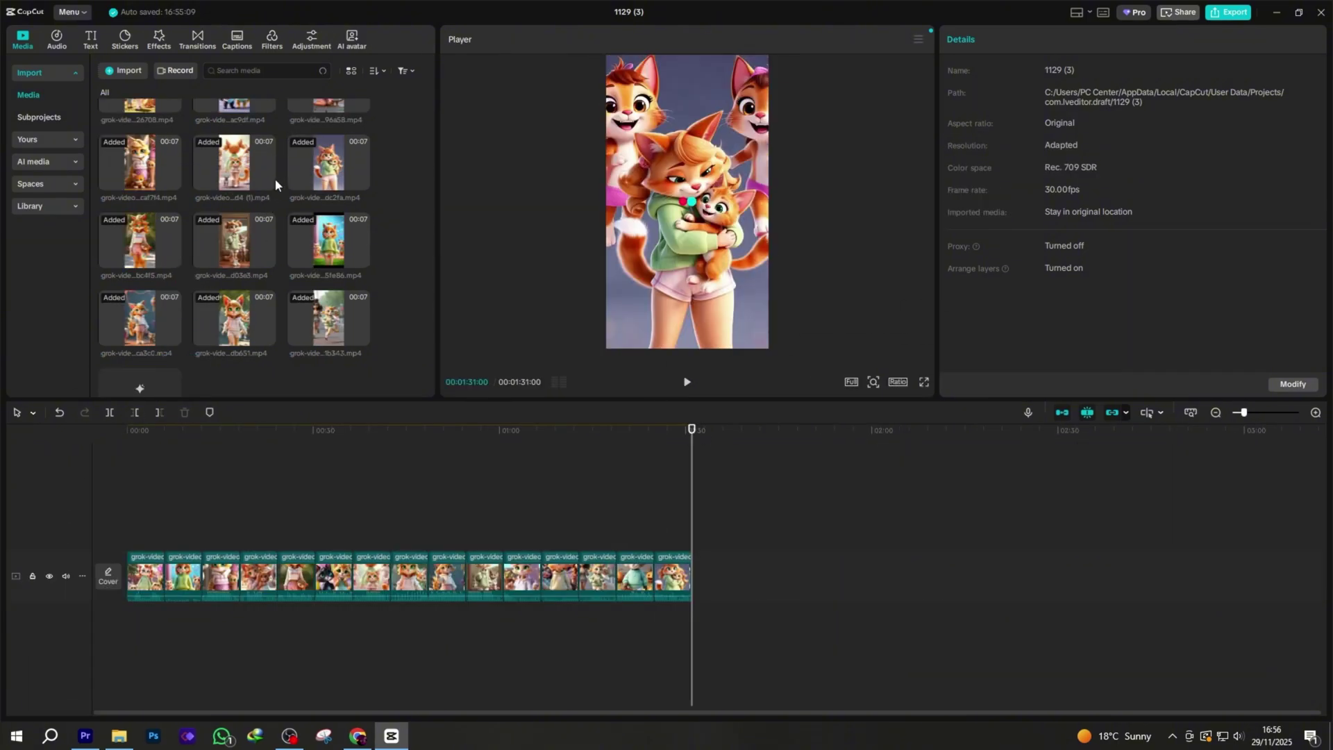
# Place the four imported clips end to end on the video track.
pyautogui.moveTo(277, 184); pyautogui.dragTo(643, 503)
pyautogui.moveTo(583, 450); pyautogui.dragTo(750, 576)
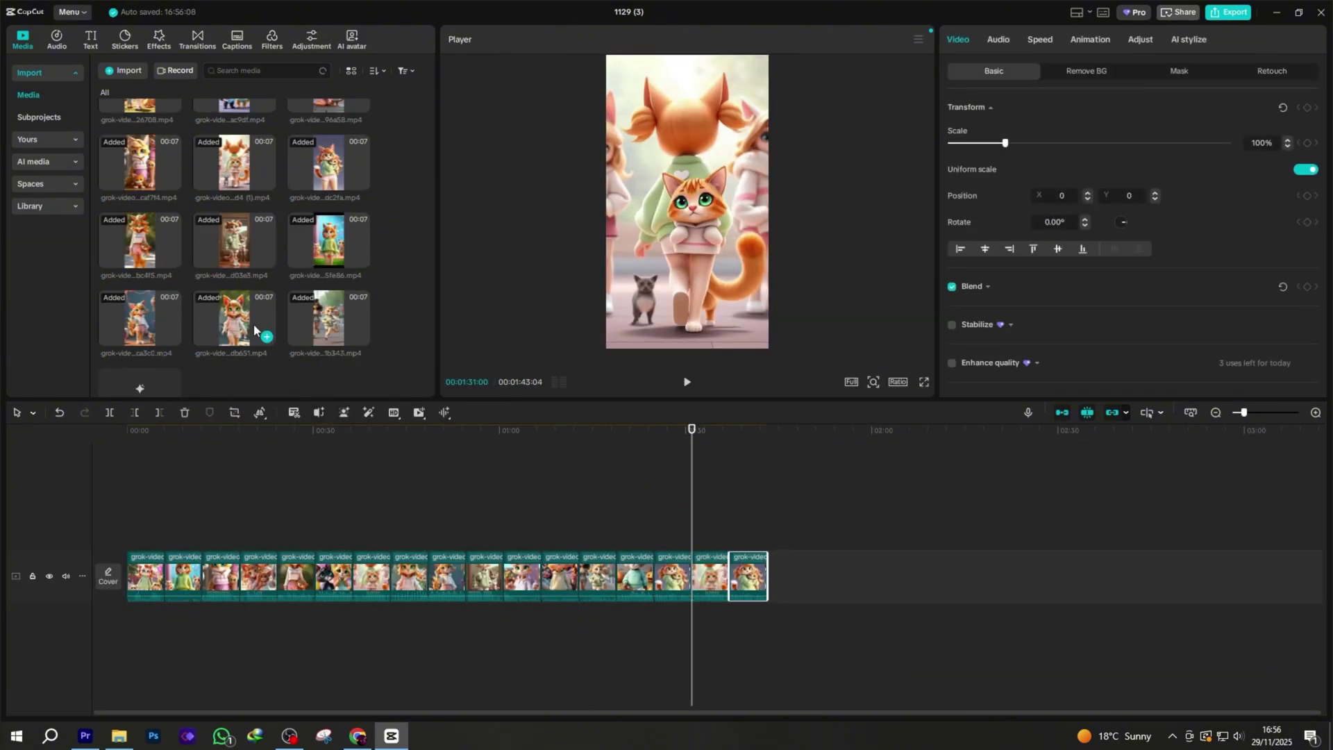
pyautogui.moveTo(261, 333); pyautogui.dragTo(798, 572)
pyautogui.moveTo(149, 243); pyautogui.dragTo(860, 586)
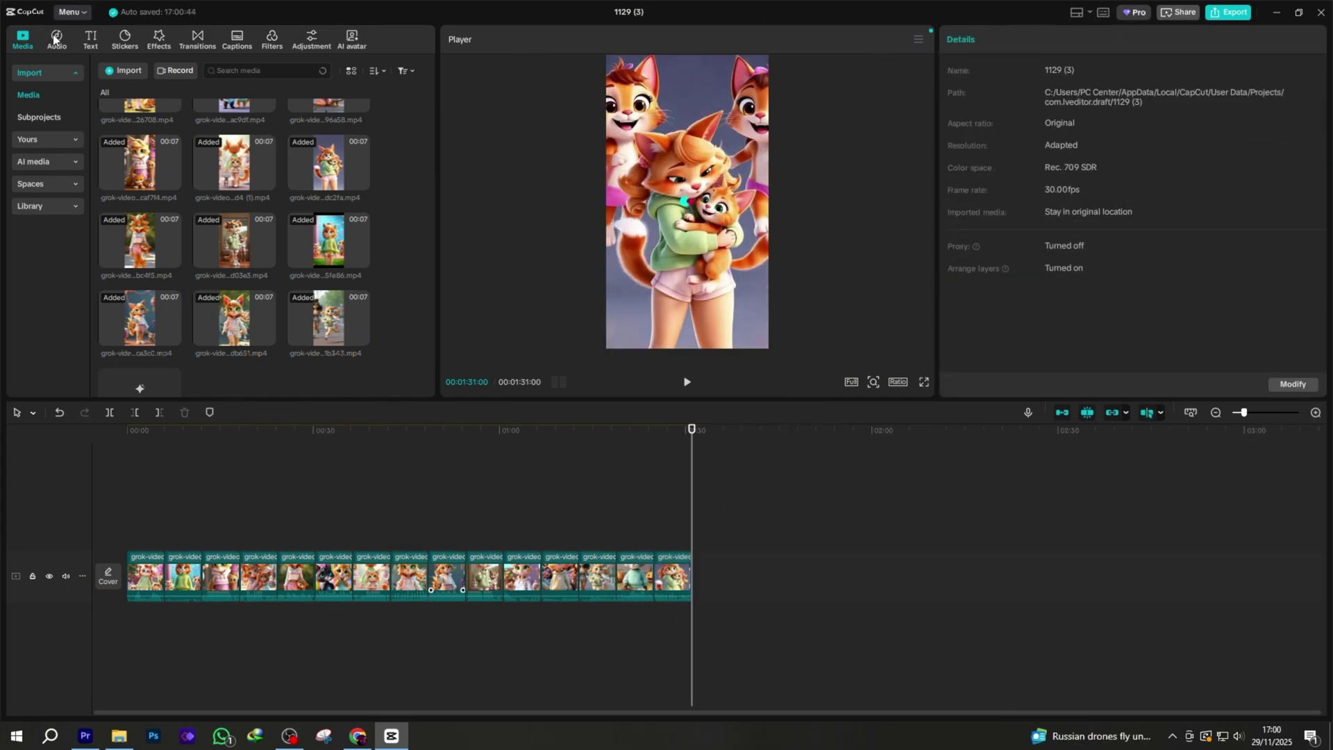
# Add The Giraffe Comedy as background music starting at 00:00 on the timeline.
pyautogui.click(57, 40)
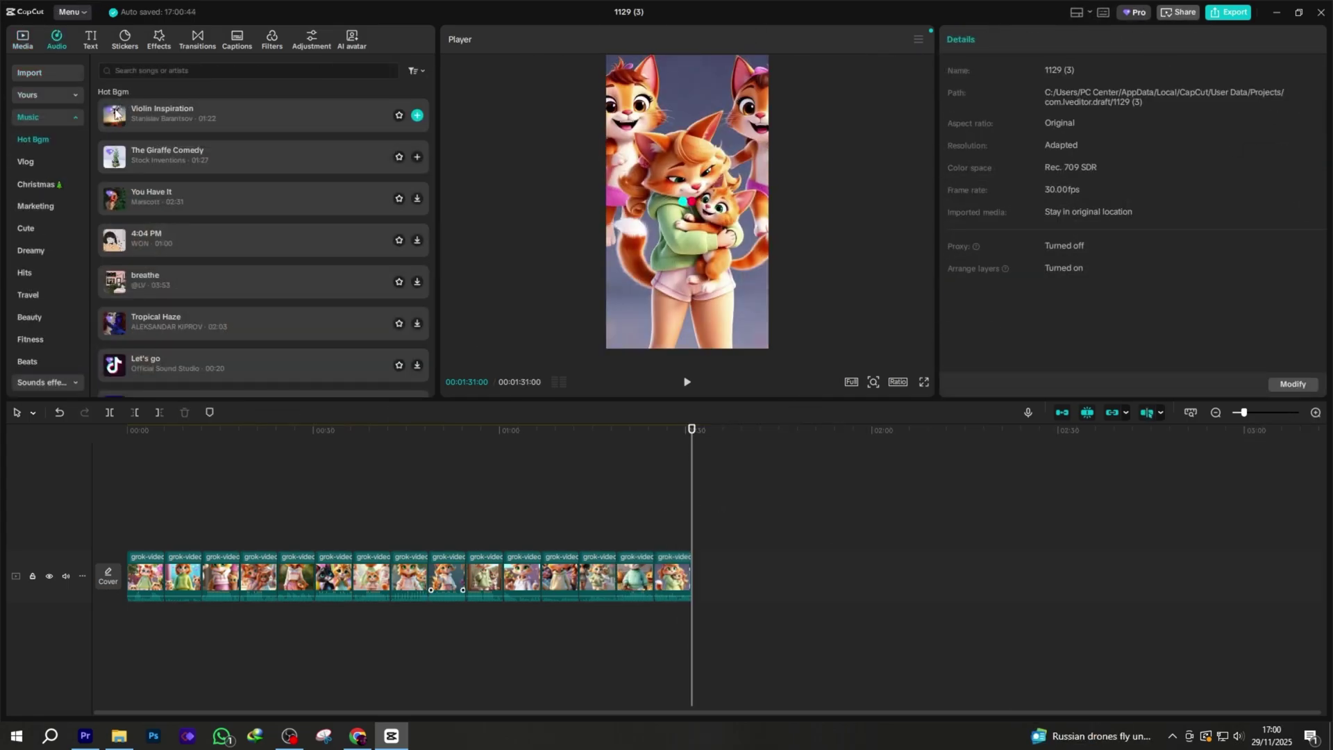
pyautogui.click(174, 153)
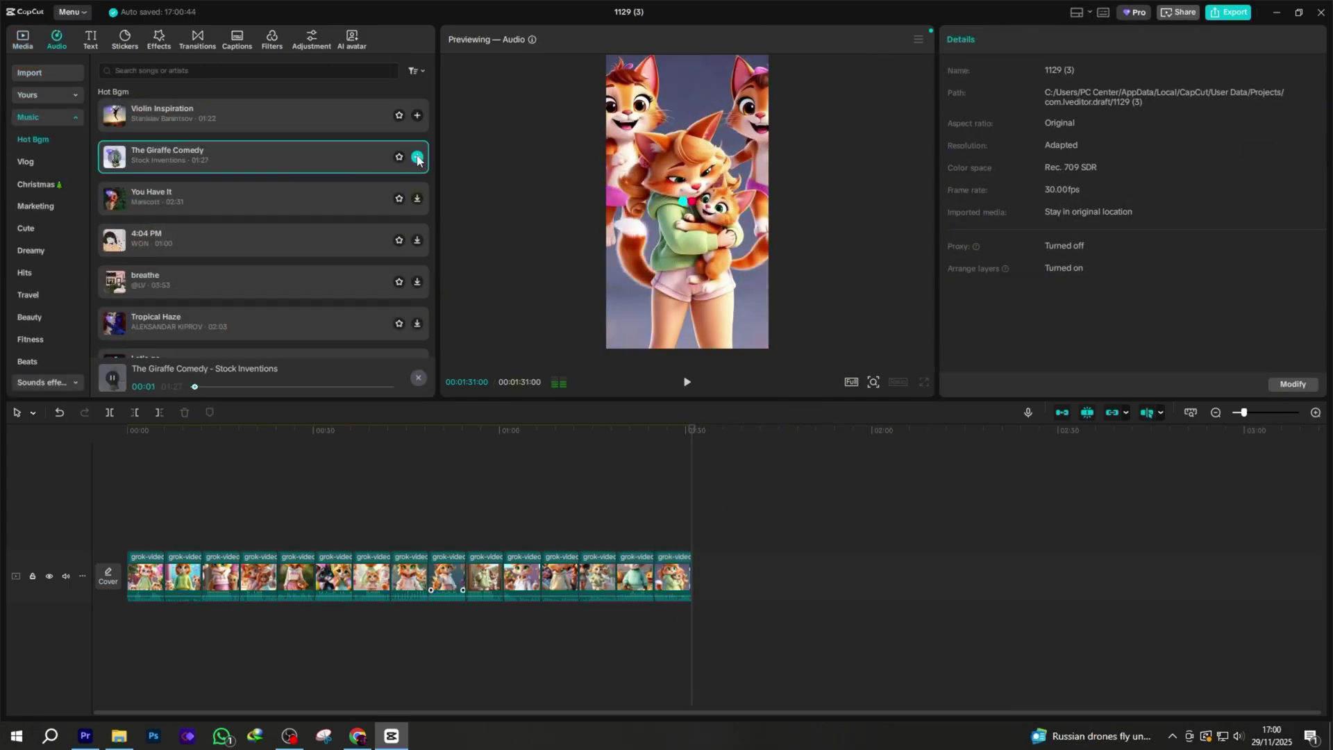
pyautogui.click(418, 159)
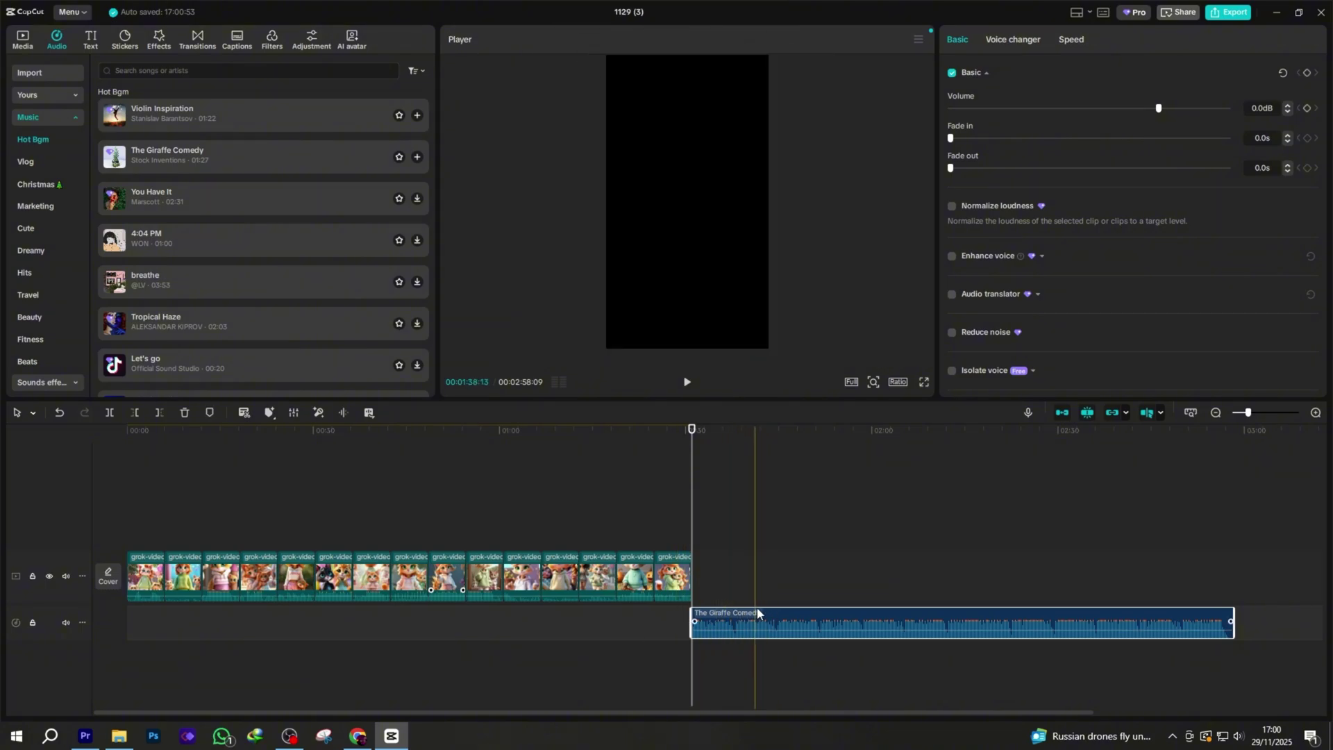
pyautogui.moveTo(757, 612); pyautogui.dragTo(152, 611)
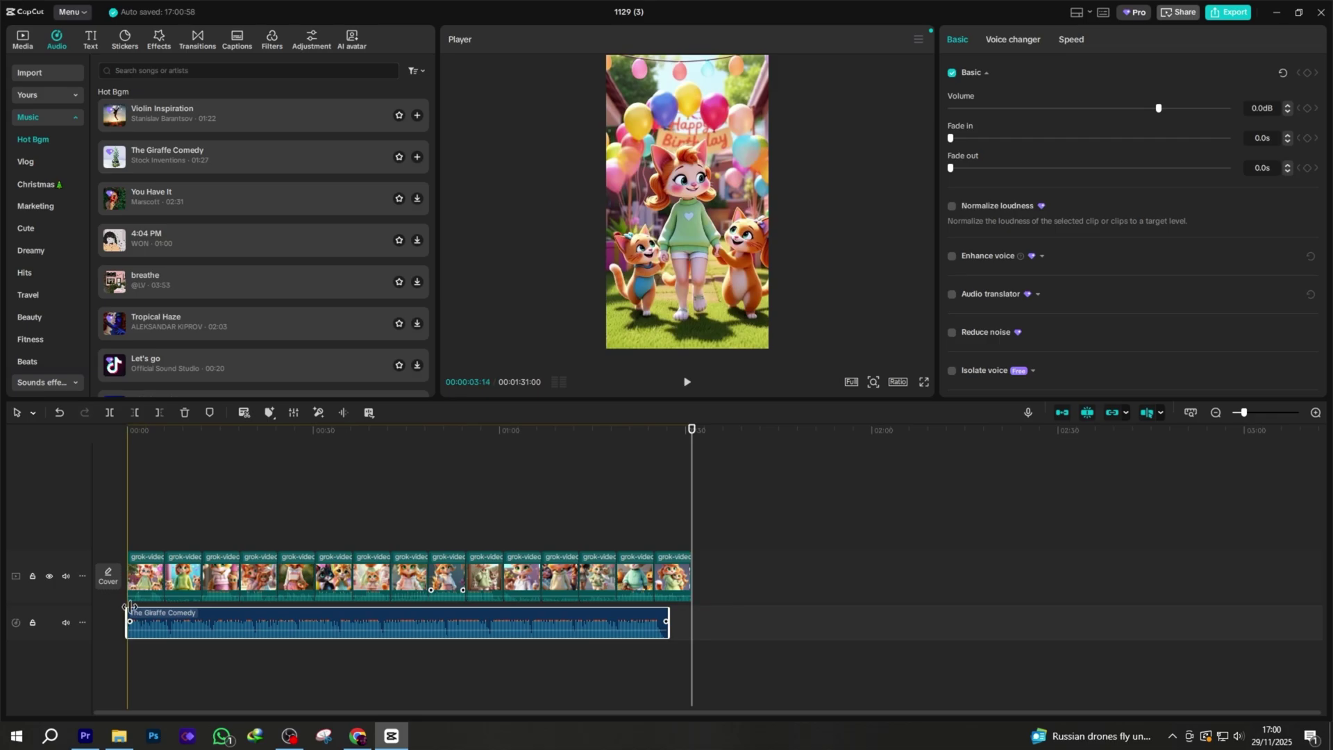
pyautogui.click(154, 431)
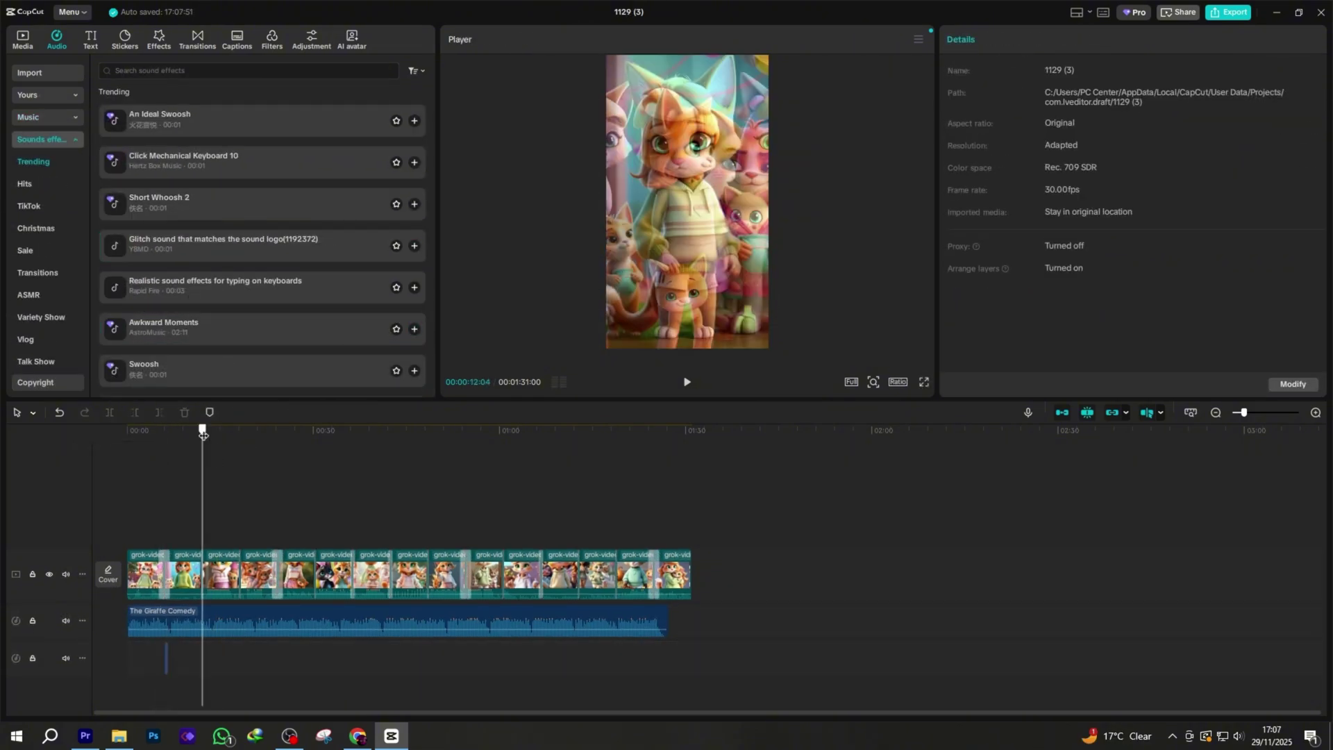
# Add the An Ideal Swoosh and Swoosh sound effects at scene changes.
pyautogui.click(403, 130)
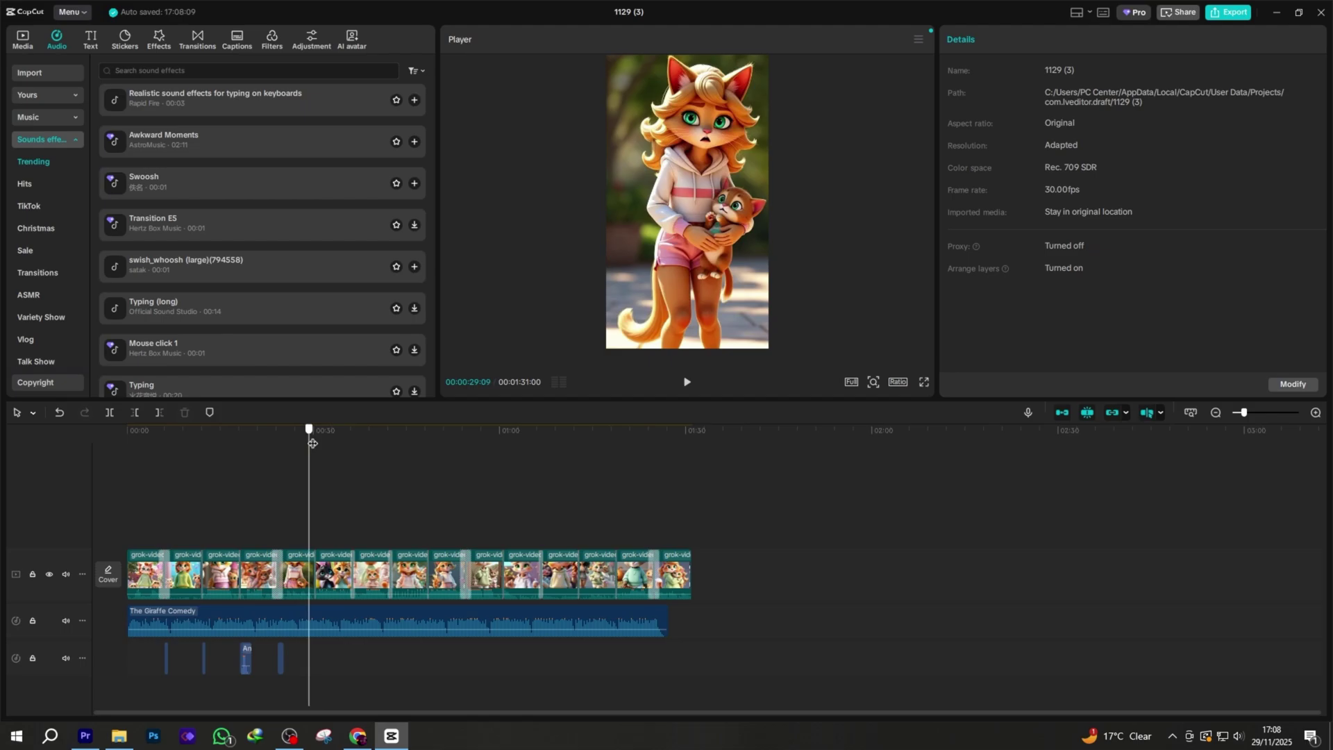
pyautogui.moveTo(240, 348); pyautogui.dragTo(321, 658)
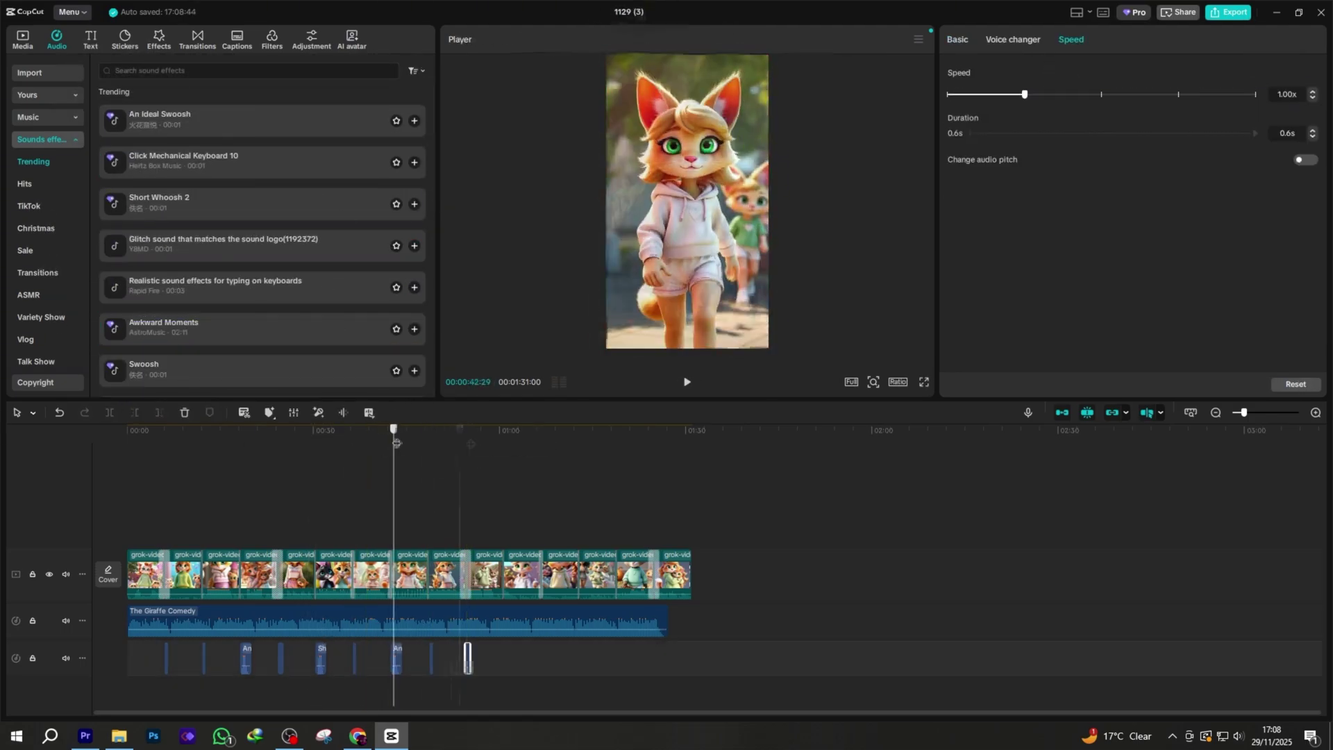
pyautogui.click(342, 331)
pyautogui.scroll(-3, 264, 243)
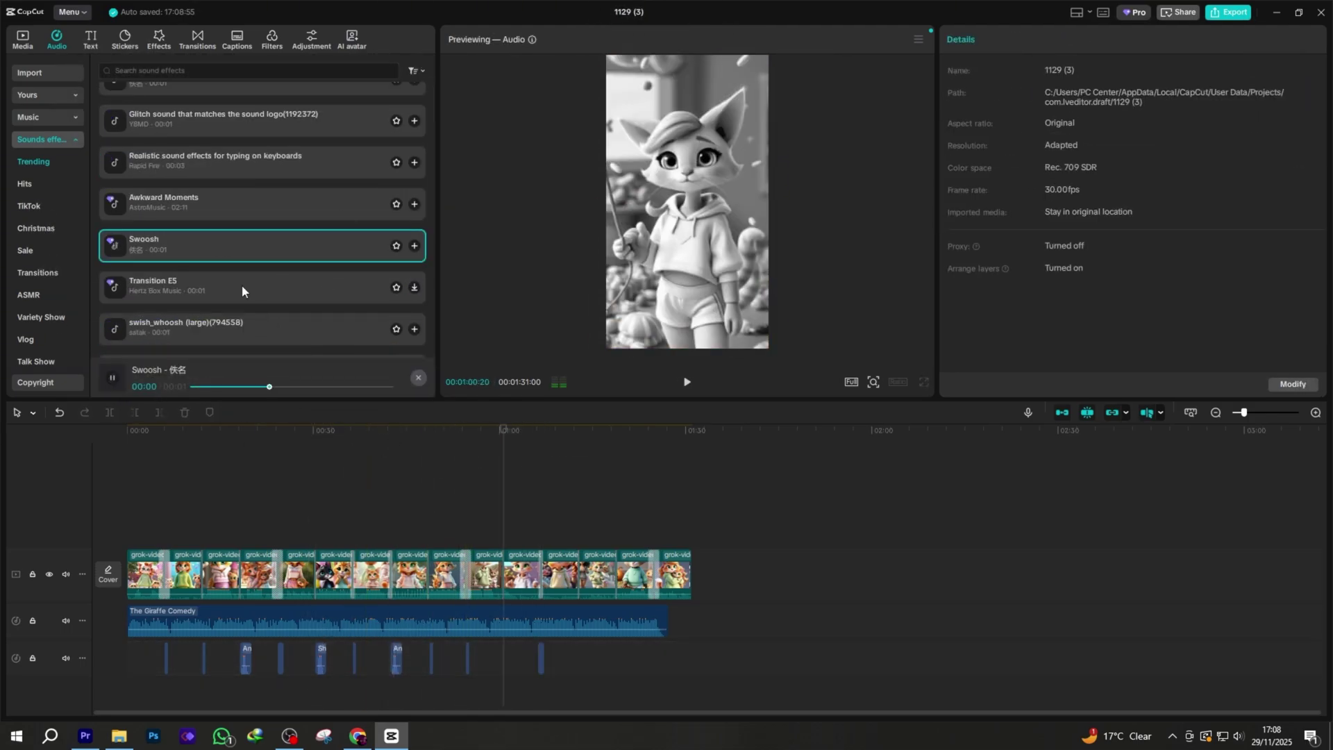
pyautogui.click(264, 329)
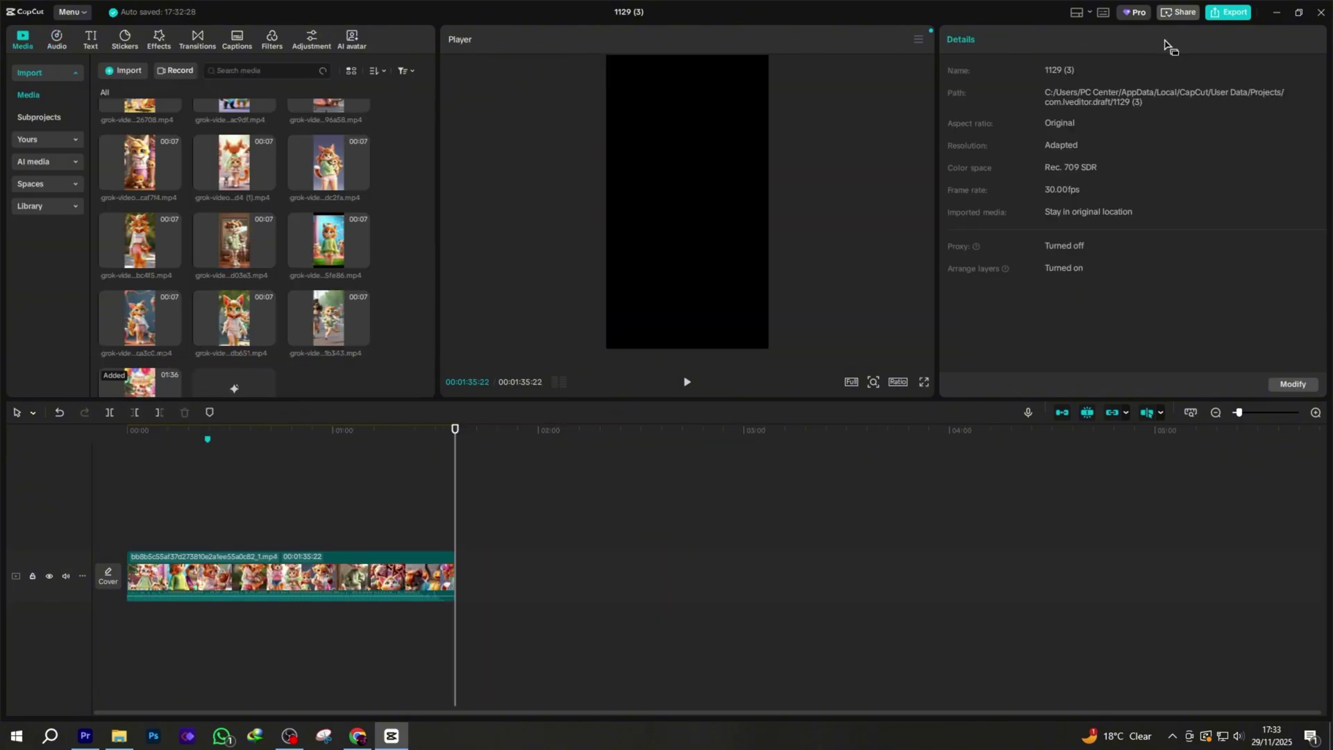
pyautogui.click(1228, 11)
# Export project 1129 (3) as a 1080P, 30fps H.264 mp4.
pyautogui.click(820, 573)
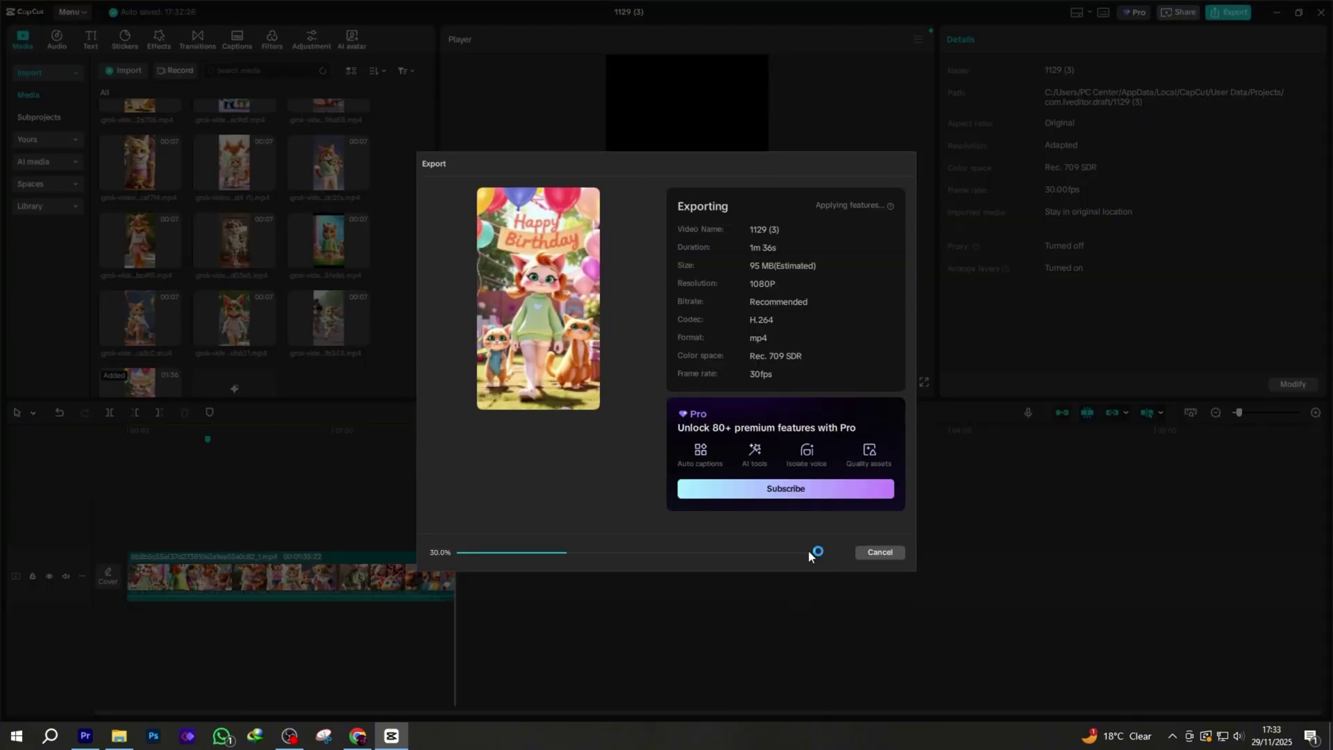